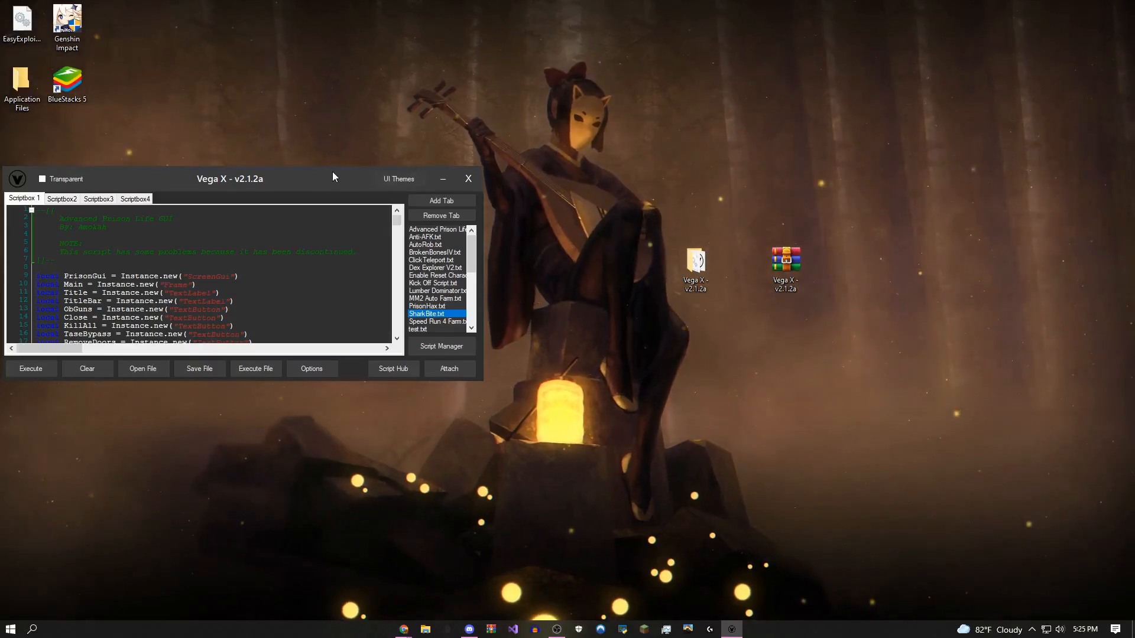
- Drag the Vega X executor window from the left edge toward the screen centre
{"action": "mouse_move", "coordinate": [322, 177]}
{"action": "left_mouse_down"}
{"action": "mouse_move", "coordinate": [603, 227]}
{"action": "mouse_move", "coordinate": [682, 216]}
{"action": "left_mouse_up"}
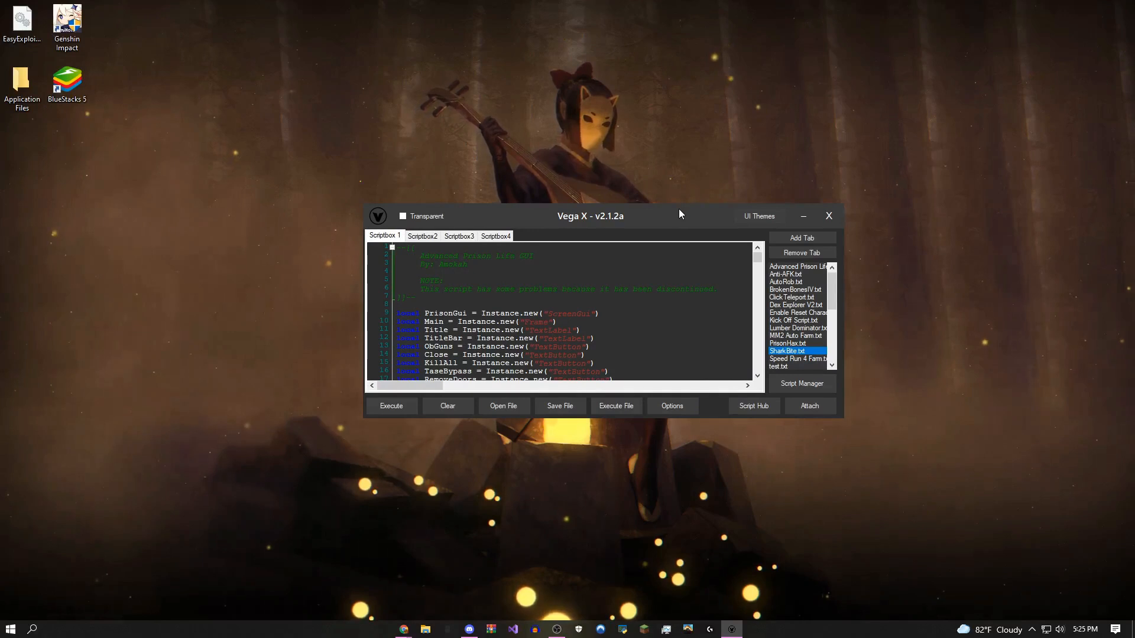
{"action": "mouse_move", "coordinate": [678, 213]}
{"action": "left_mouse_down"}
{"action": "mouse_move", "coordinate": [752, 149]}
{"action": "mouse_move", "coordinate": [689, 208]}
{"action": "left_mouse_up"}
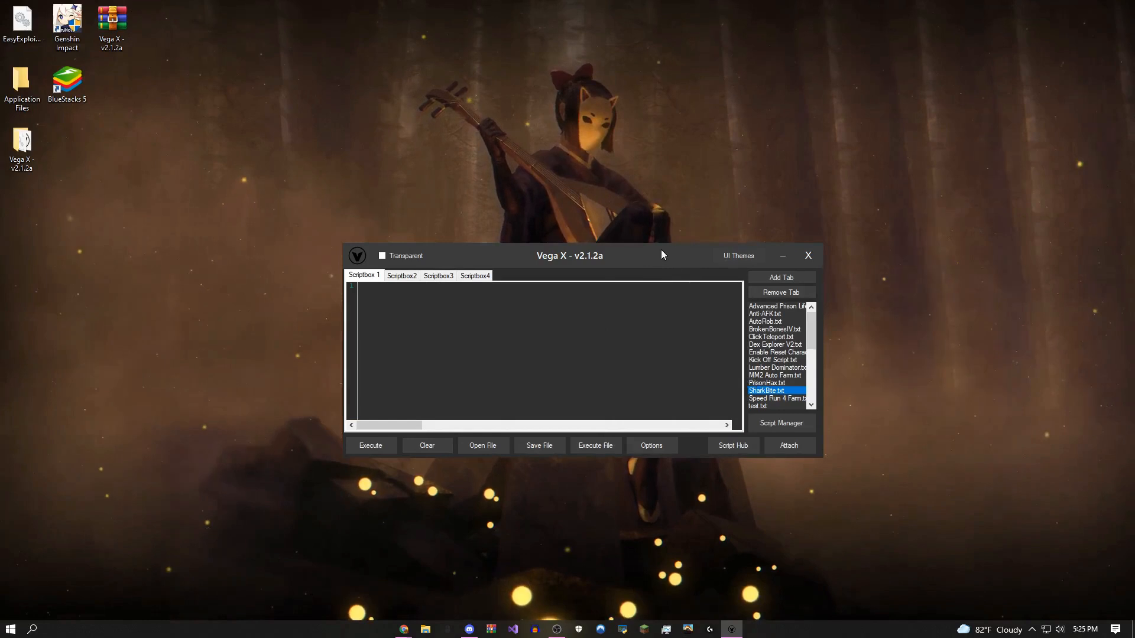
{"action": "left_click_drag", "start_coordinate": [658, 250], "coordinate": [673, 229]}
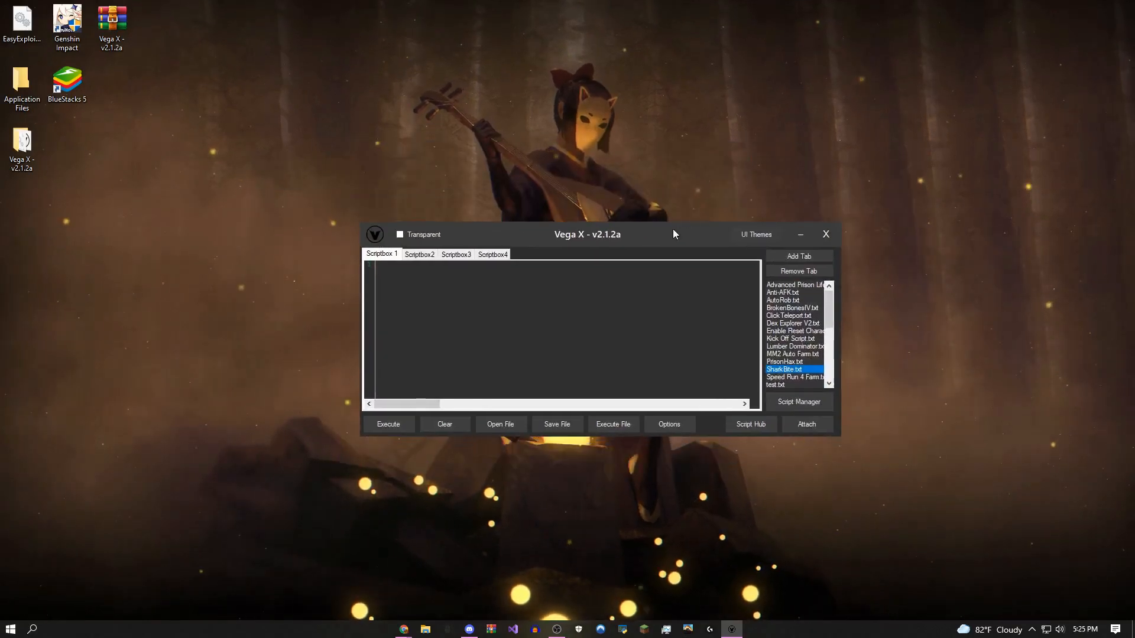
- Bring up the Script Hub, reposition it, and switch to its page 2 listing
{"action": "left_click", "coordinate": [760, 424]}
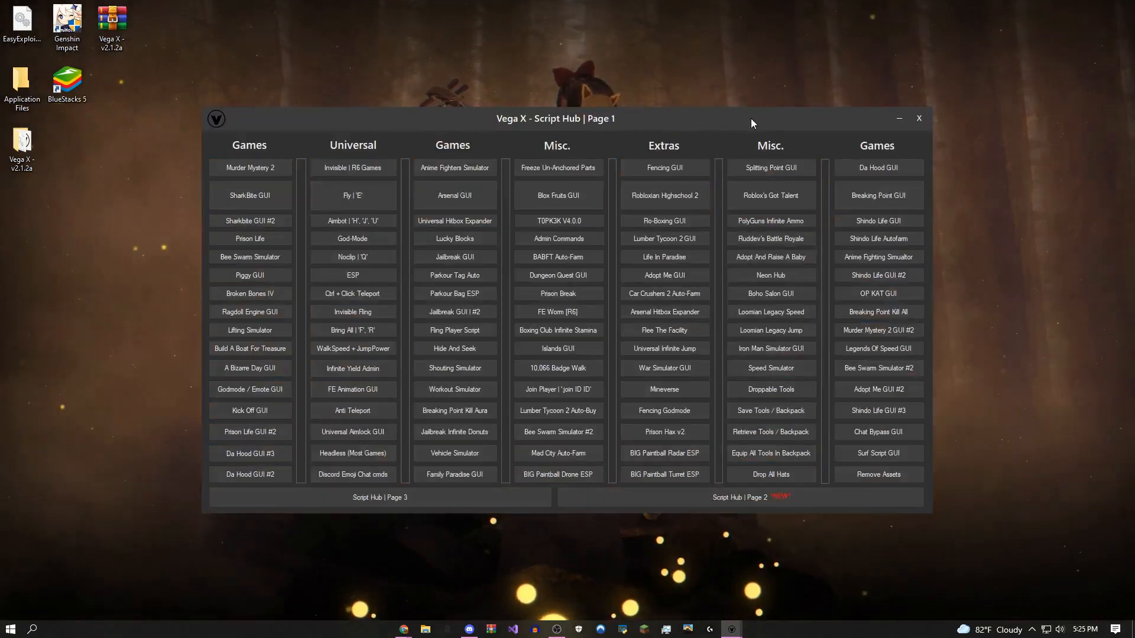
{"action": "left_click_drag", "start_coordinate": [751, 118], "coordinate": [798, 98]}
{"action": "left_click", "coordinate": [829, 467]}
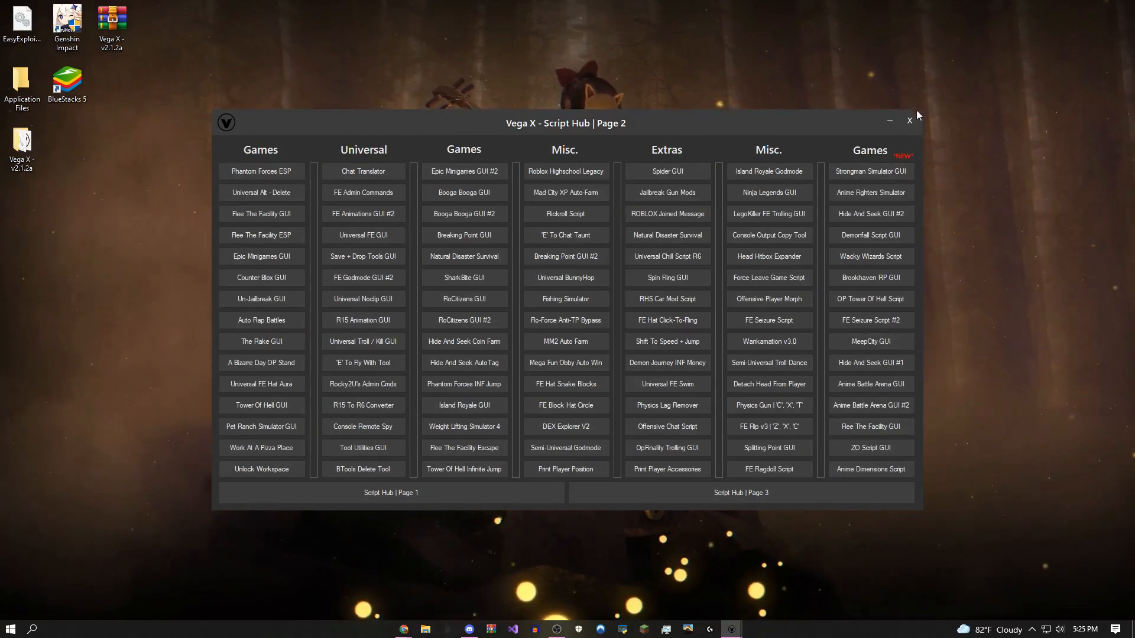
- Close the Script Hub and show the Options window with its update log
{"action": "left_click", "coordinate": [911, 128]}
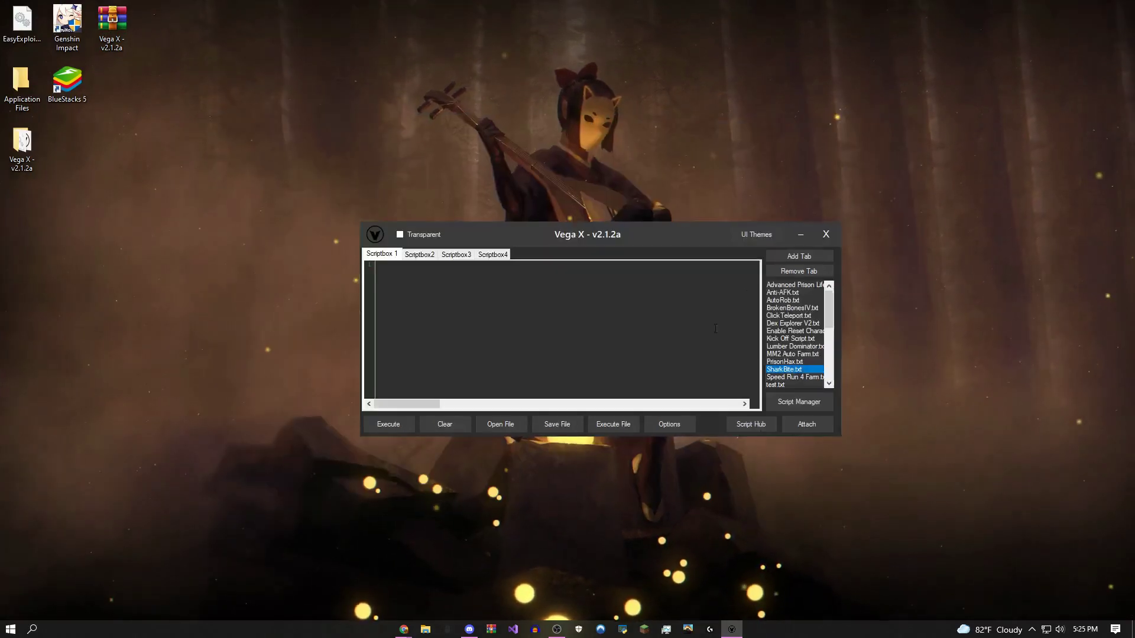
{"action": "left_click", "coordinate": [687, 415]}
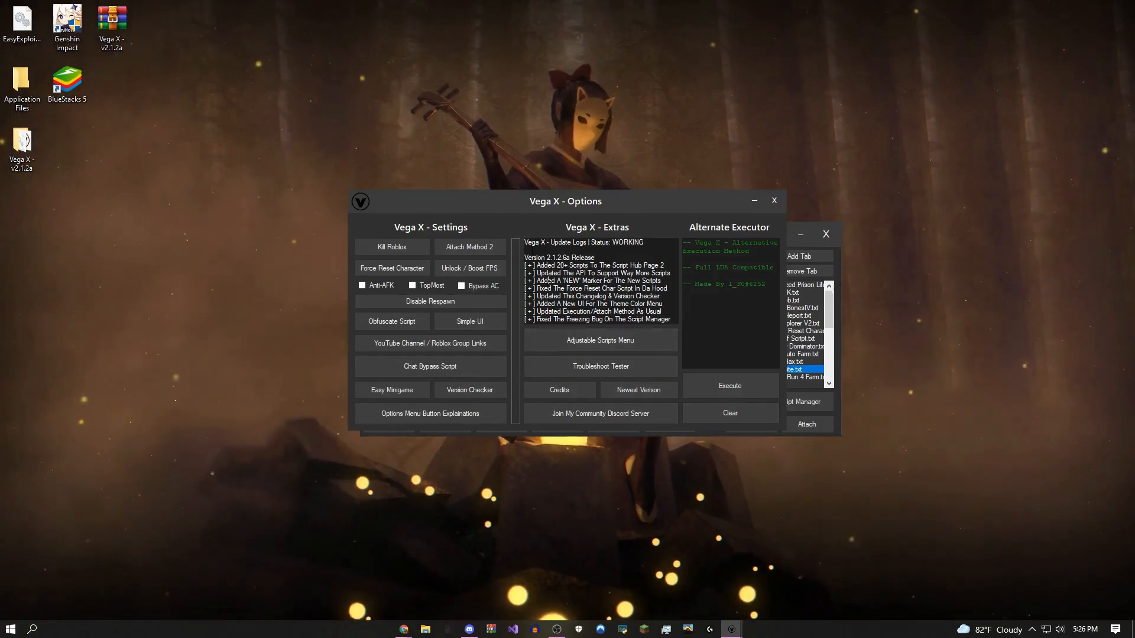
{"action": "left_click_drag", "start_coordinate": [525, 241], "coordinate": [629, 321]}
{"action": "left_click", "coordinate": [630, 323]}
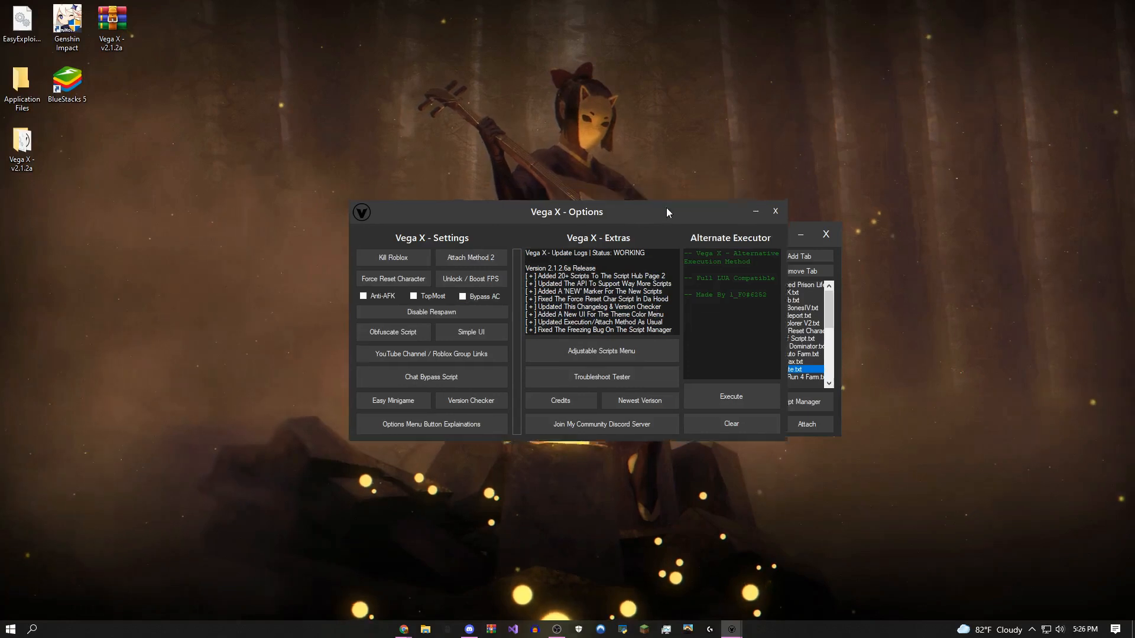
{"action": "left_click_drag", "start_coordinate": [666, 204], "coordinate": [649, 185]}
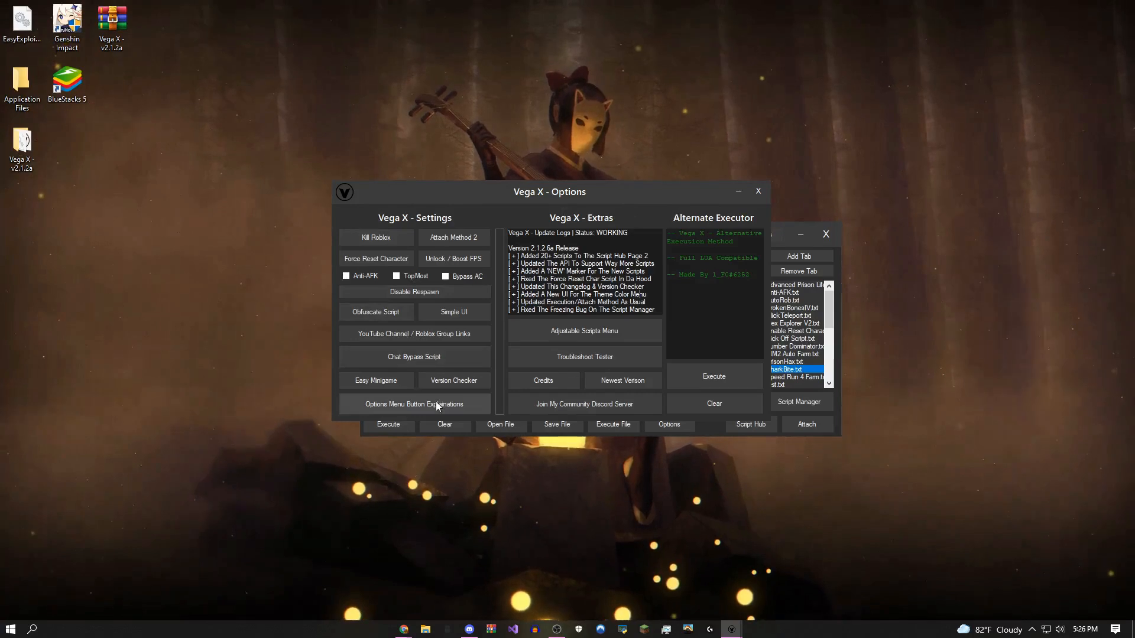
- Show the explanations of the option buttons and dismiss that message
{"action": "left_click", "coordinate": [415, 404]}
{"action": "left_click_drag", "start_coordinate": [620, 293], "coordinate": [650, 284]}
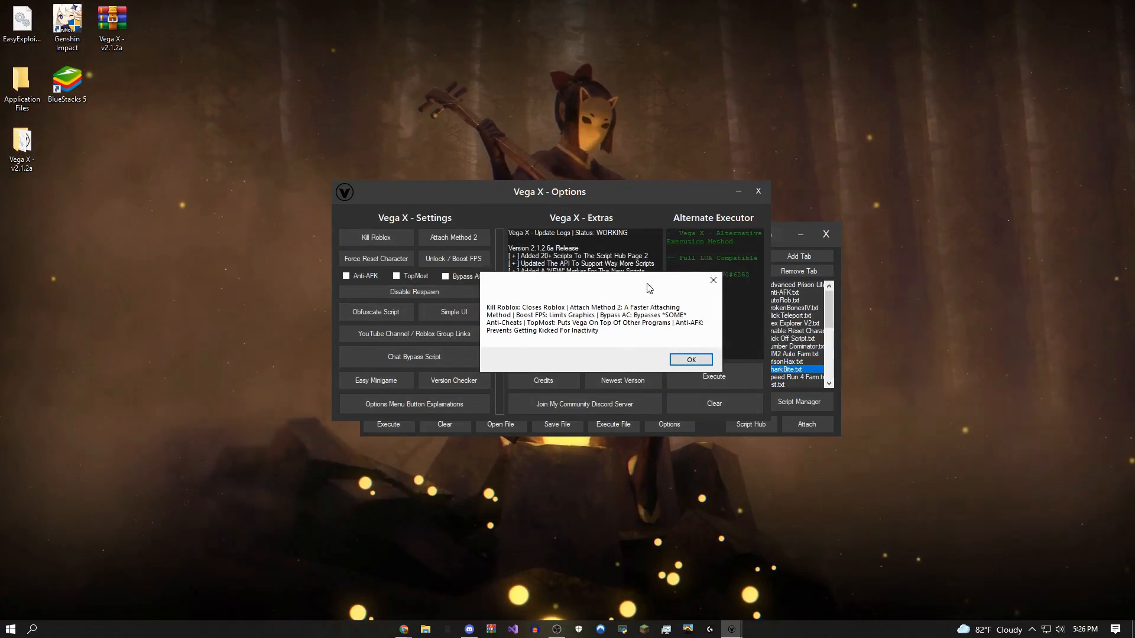
{"action": "left_click", "coordinate": [689, 361]}
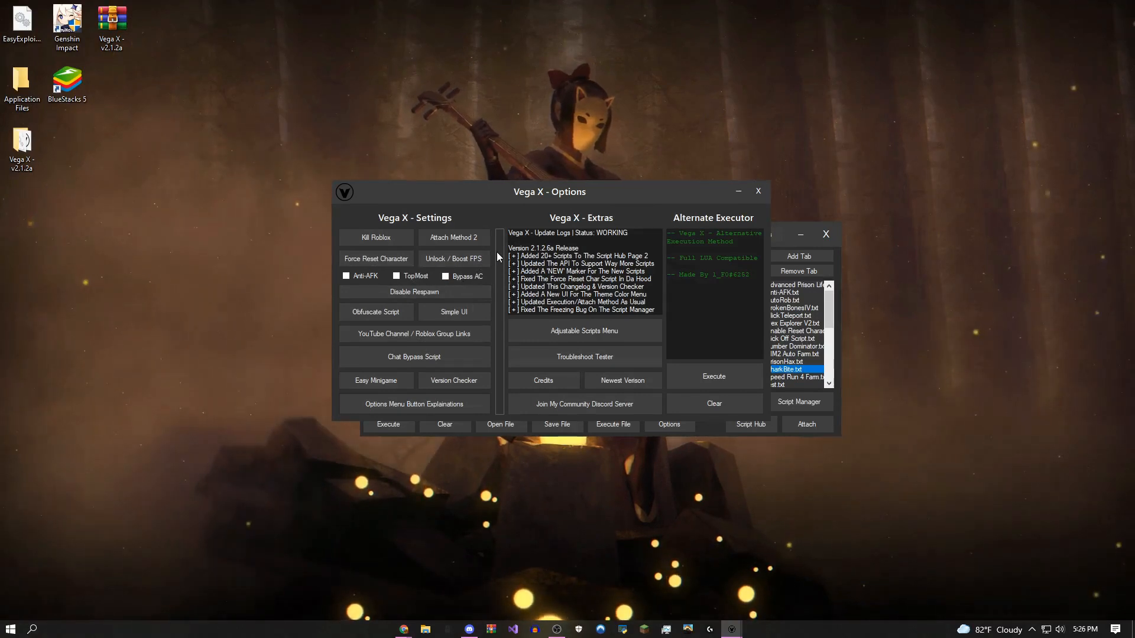
- Try the Simple UI and Easy Minigame extras, closing each window after a look
{"action": "left_click", "coordinate": [454, 312]}
{"action": "mouse_move", "coordinate": [240, 49]}
{"action": "left_mouse_down"}
{"action": "mouse_move", "coordinate": [607, 248]}
{"action": "mouse_move", "coordinate": [758, 257]}
{"action": "left_mouse_up"}
{"action": "left_click", "coordinate": [840, 260]}
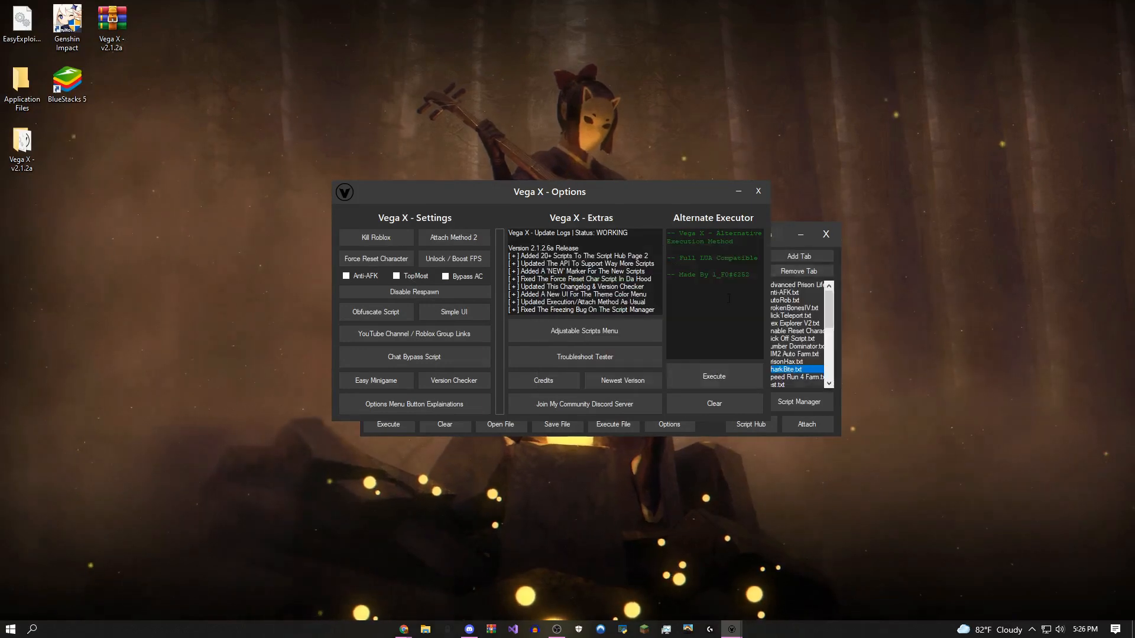
{"action": "left_click", "coordinate": [375, 380]}
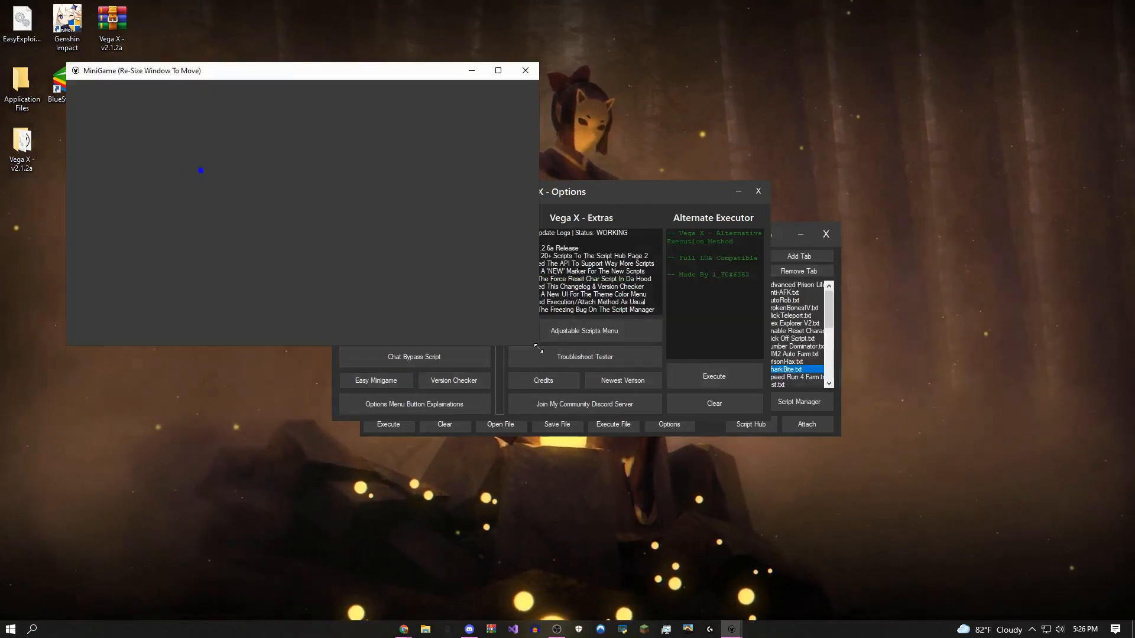
{"action": "left_click_drag", "start_coordinate": [538, 346], "coordinate": [302, 323]}
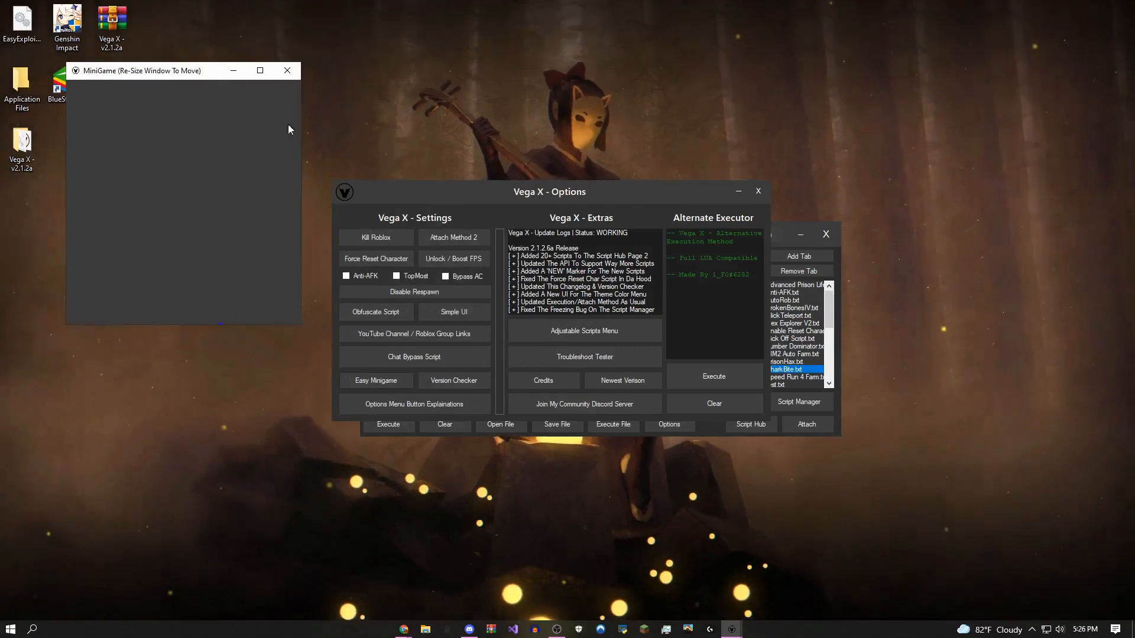
{"action": "left_click", "coordinate": [287, 71]}
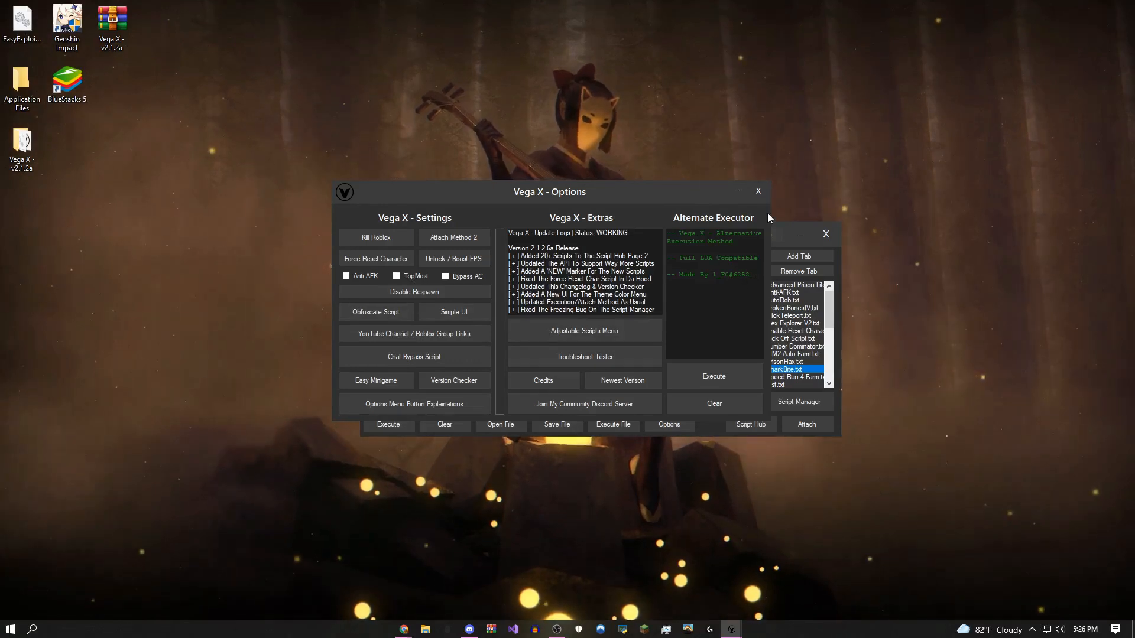
- Empty the Alternate Executor box and close the Options window
{"action": "left_click", "coordinate": [738, 399]}
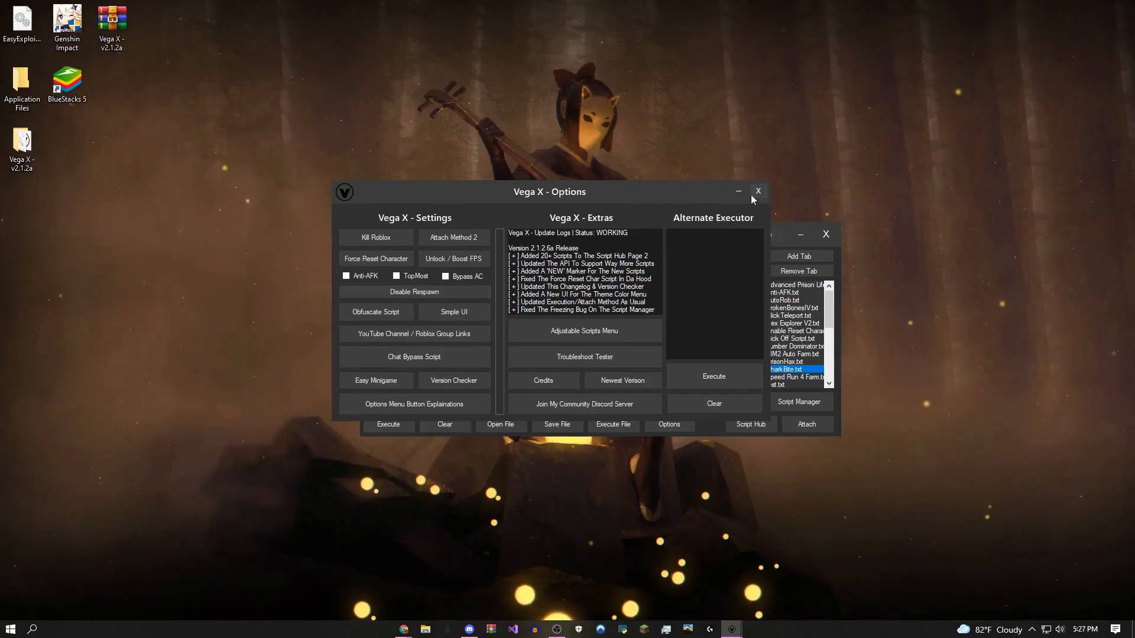
{"action": "left_click_drag", "start_coordinate": [675, 189], "coordinate": [725, 198]}
{"action": "left_click", "coordinate": [807, 196]}
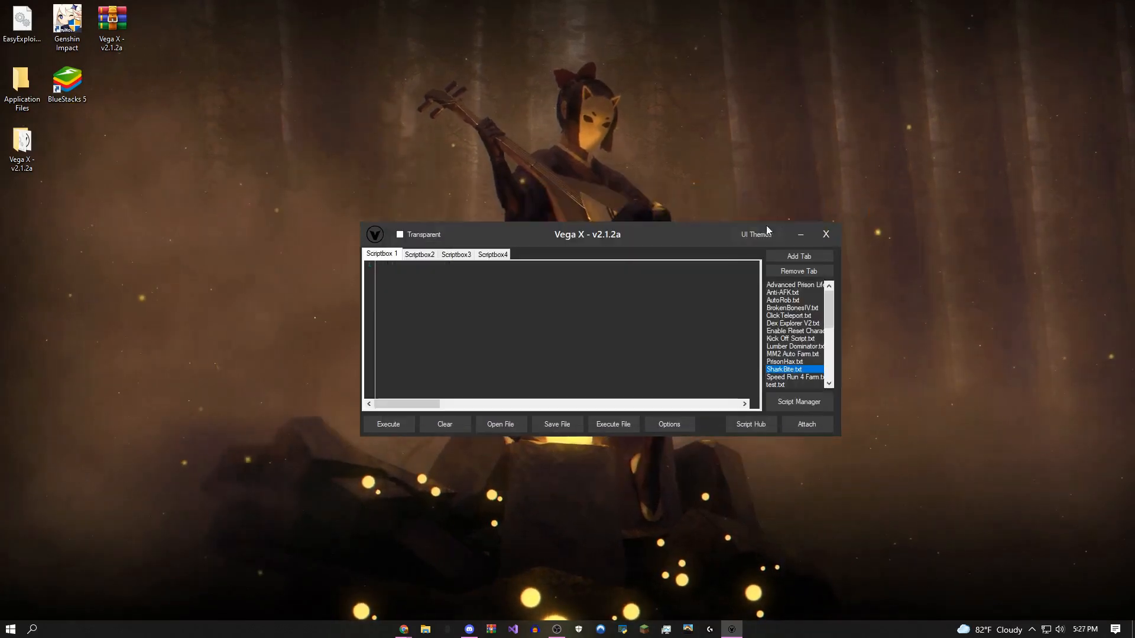
{"action": "left_click_drag", "start_coordinate": [675, 235], "coordinate": [676, 255]}
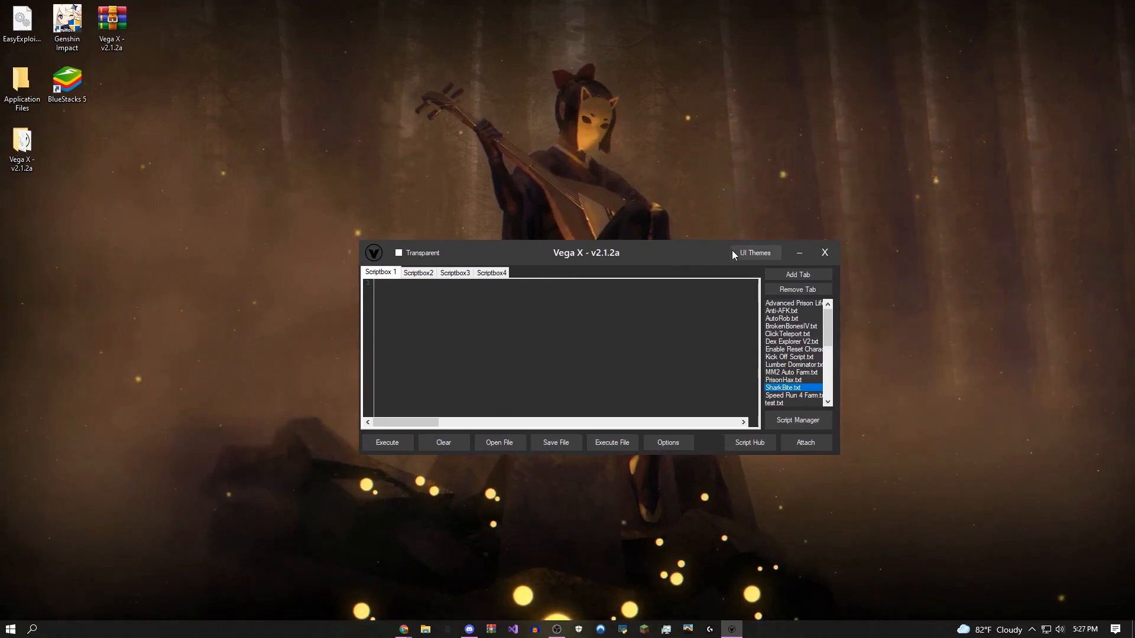
- In UI Themes try the Gray colour, then restore the DEFAULT THEME
{"action": "left_click", "coordinate": [753, 253]}
{"action": "mouse_move", "coordinate": [790, 272]}
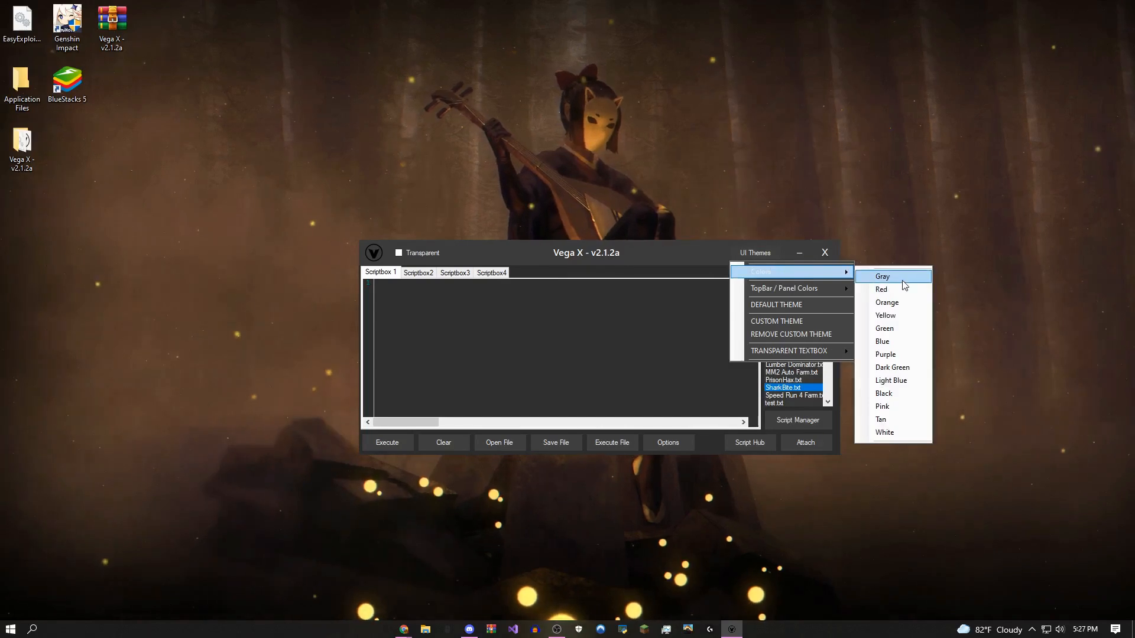
{"action": "left_click", "coordinate": [904, 279]}
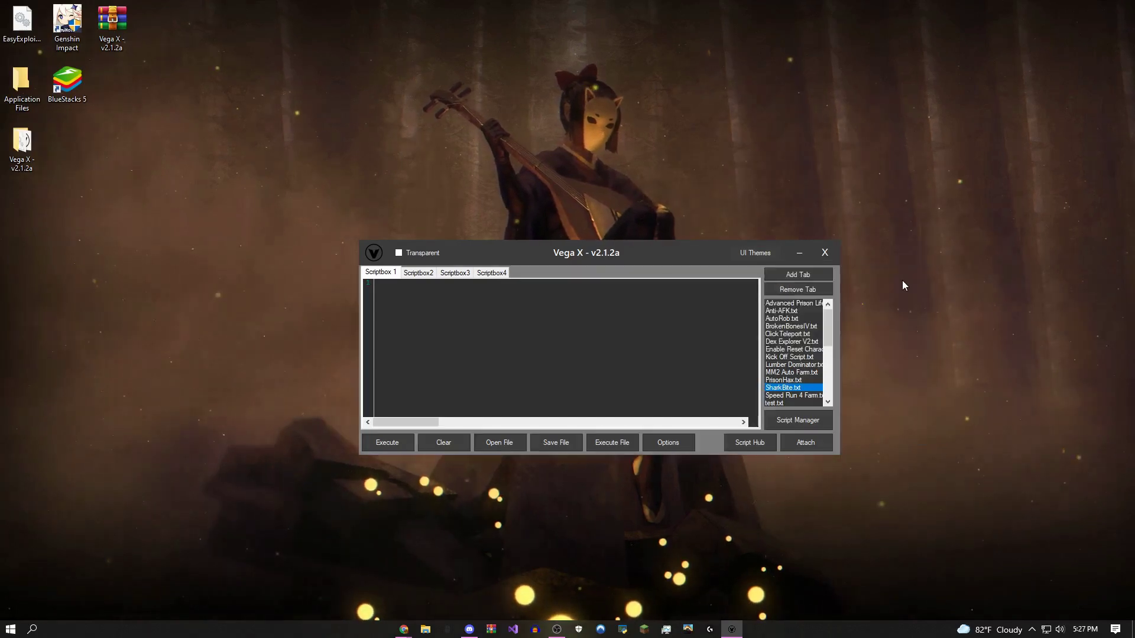
{"action": "left_click", "coordinate": [754, 253]}
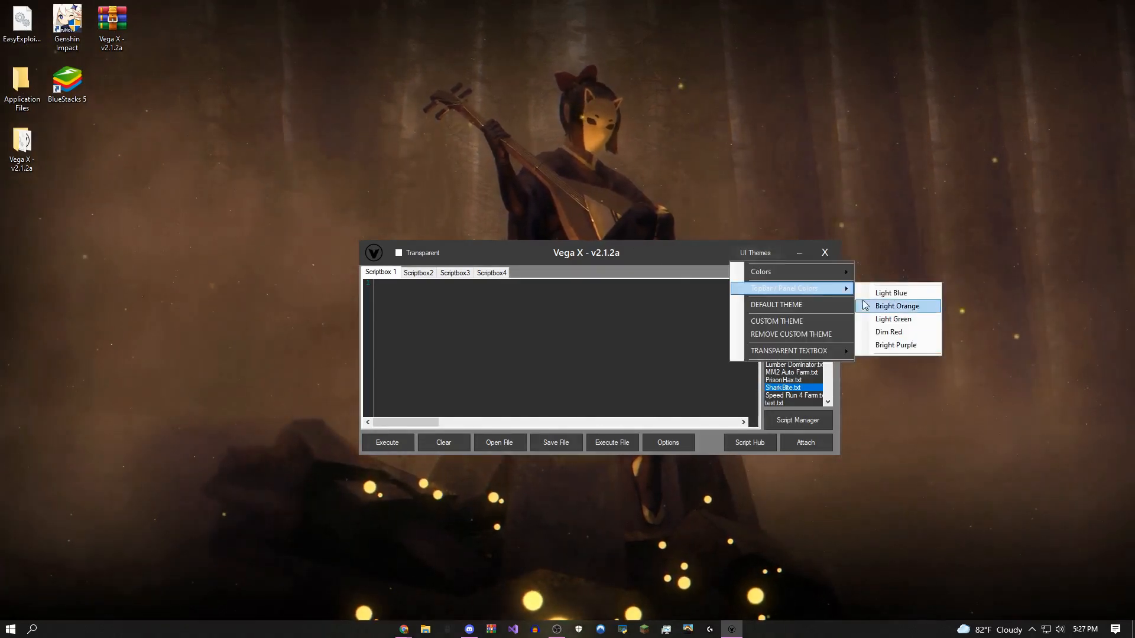
{"action": "left_click", "coordinate": [815, 306]}
- Show the CUSTOM THEME instructions message and dismiss it with OK
{"action": "left_click", "coordinate": [753, 254]}
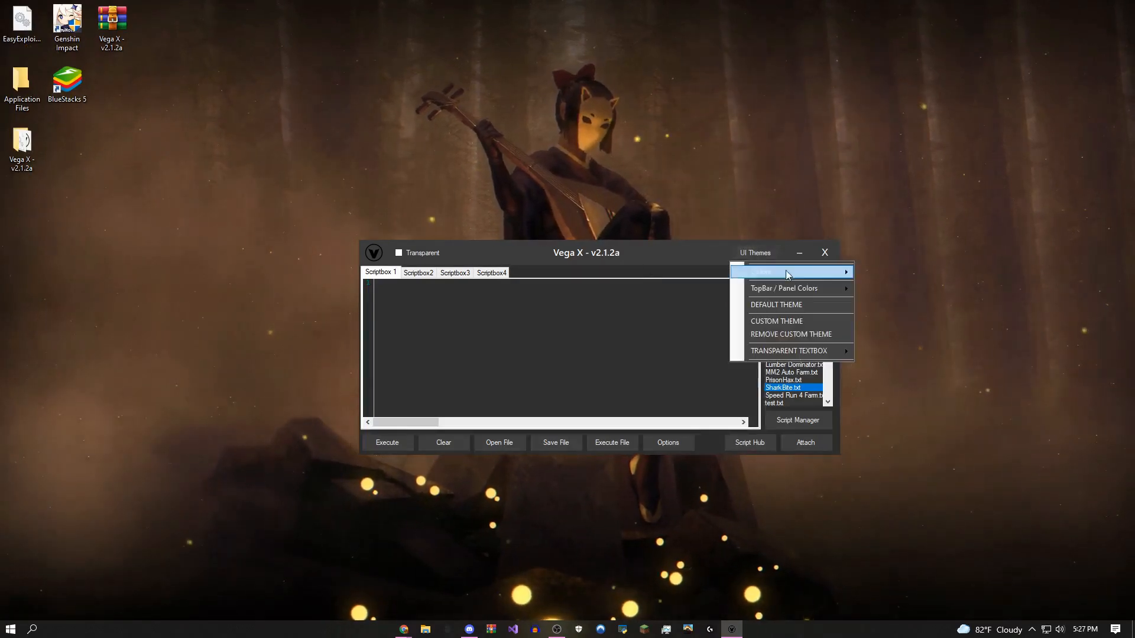
{"action": "left_click", "coordinate": [777, 321]}
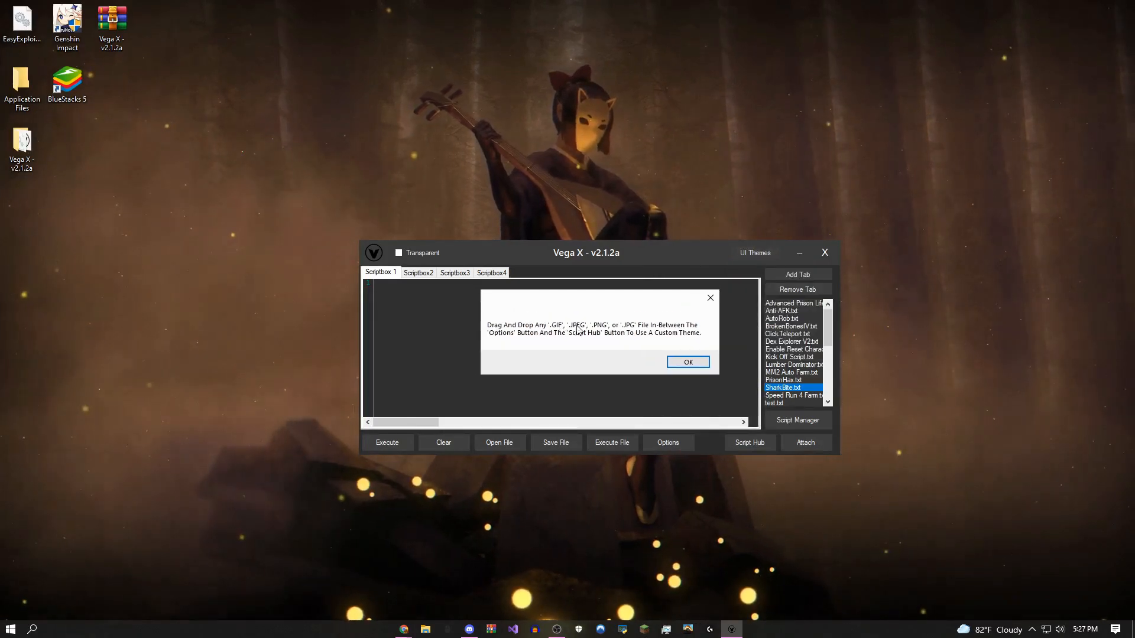
{"action": "left_click", "coordinate": [688, 362]}
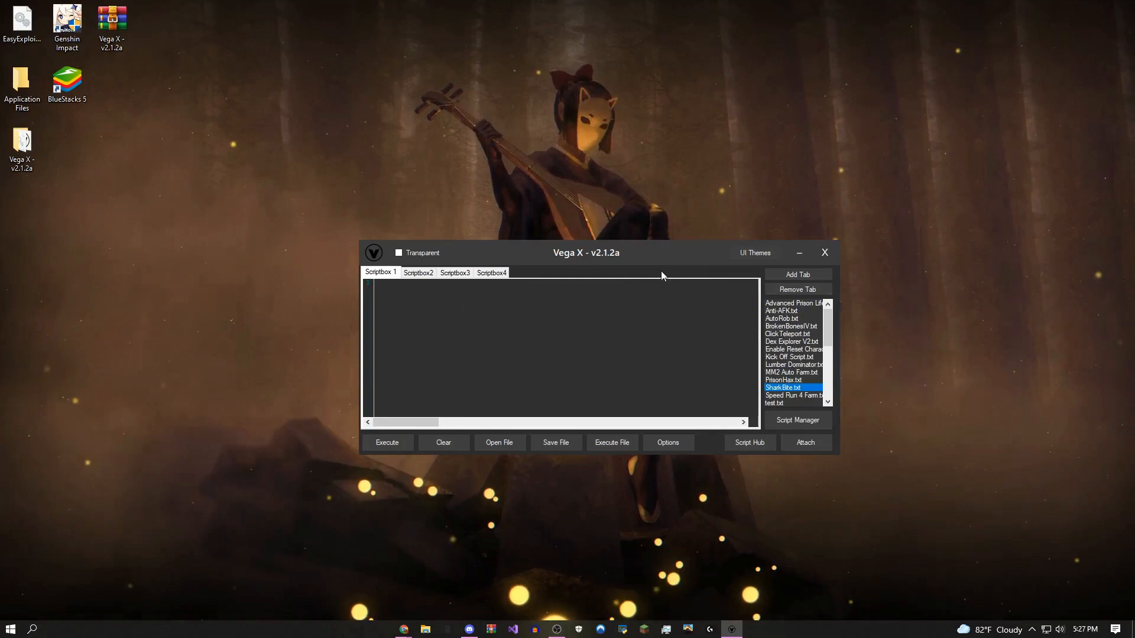
{"action": "mouse_move", "coordinate": [670, 252]}
{"action": "left_mouse_down"}
{"action": "mouse_move", "coordinate": [754, 257]}
{"action": "mouse_move", "coordinate": [661, 271]}
{"action": "left_mouse_up"}
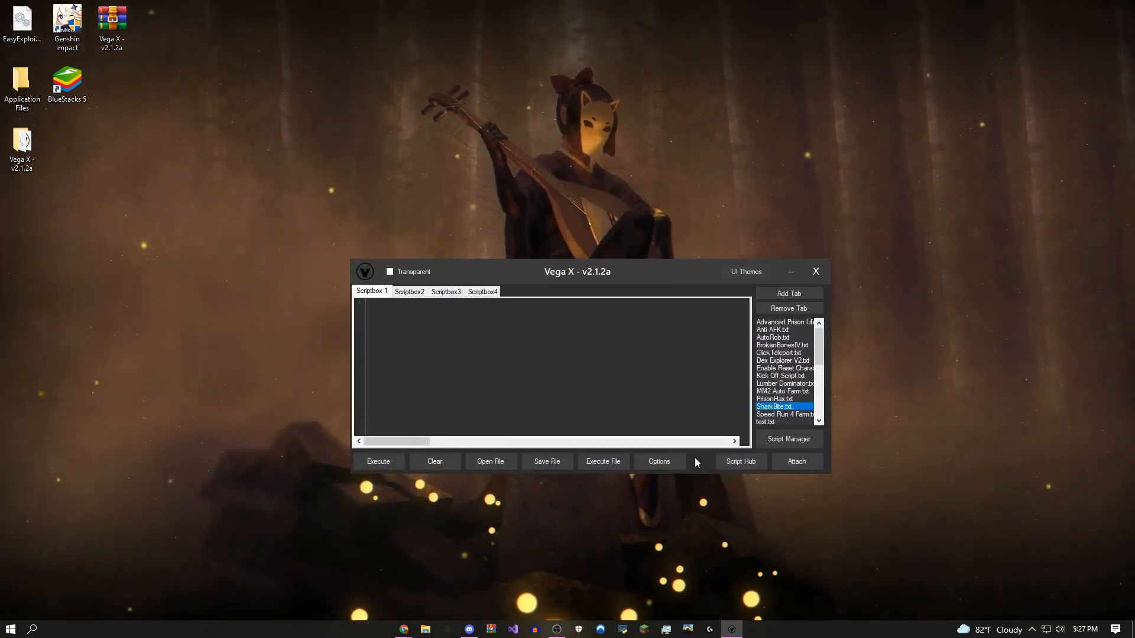
{"action": "left_click", "coordinate": [418, 269]}
{"action": "mouse_move", "coordinate": [532, 271]}
{"action": "left_mouse_down"}
{"action": "mouse_move", "coordinate": [517, 216]}
{"action": "mouse_move", "coordinate": [523, 237]}
{"action": "left_mouse_up"}
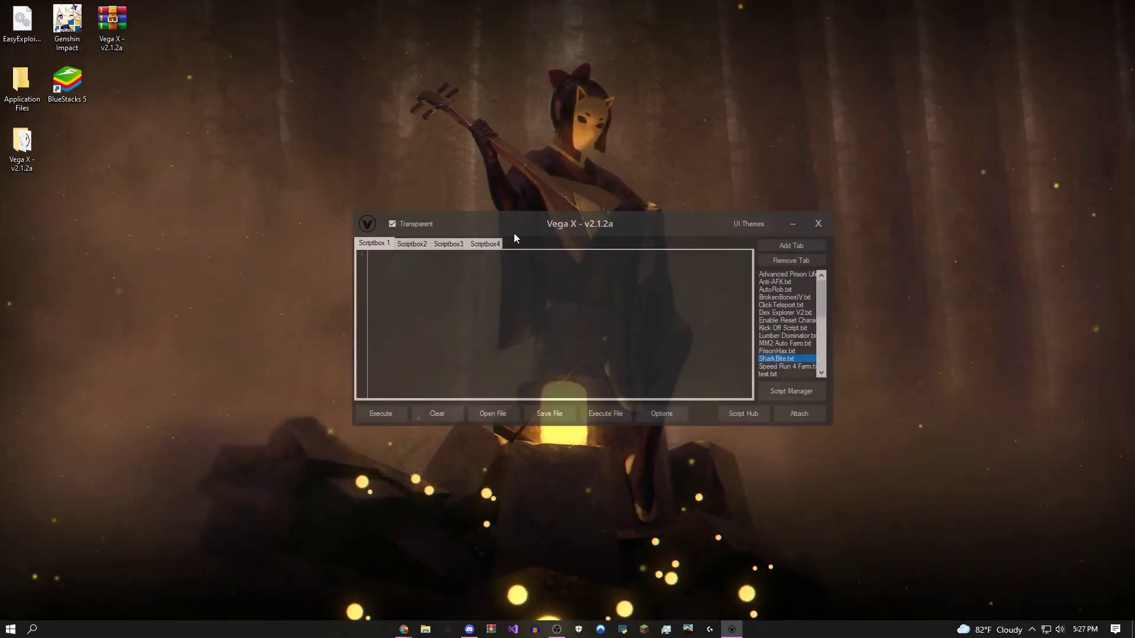
{"action": "left_click", "coordinate": [422, 224]}
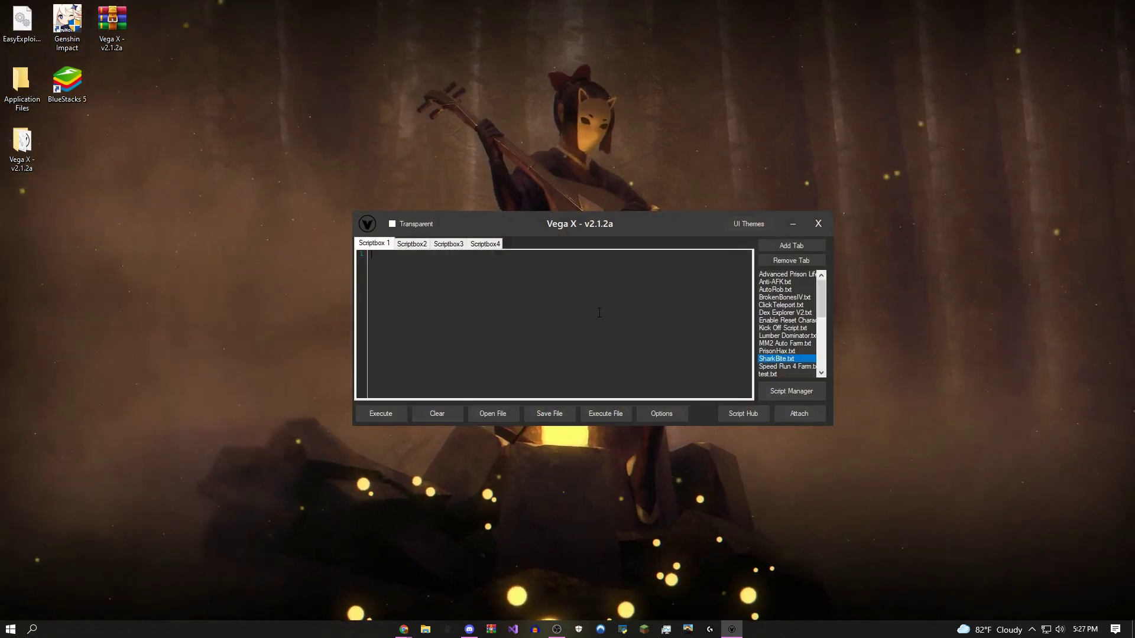
{"action": "left_click", "coordinate": [785, 297]}
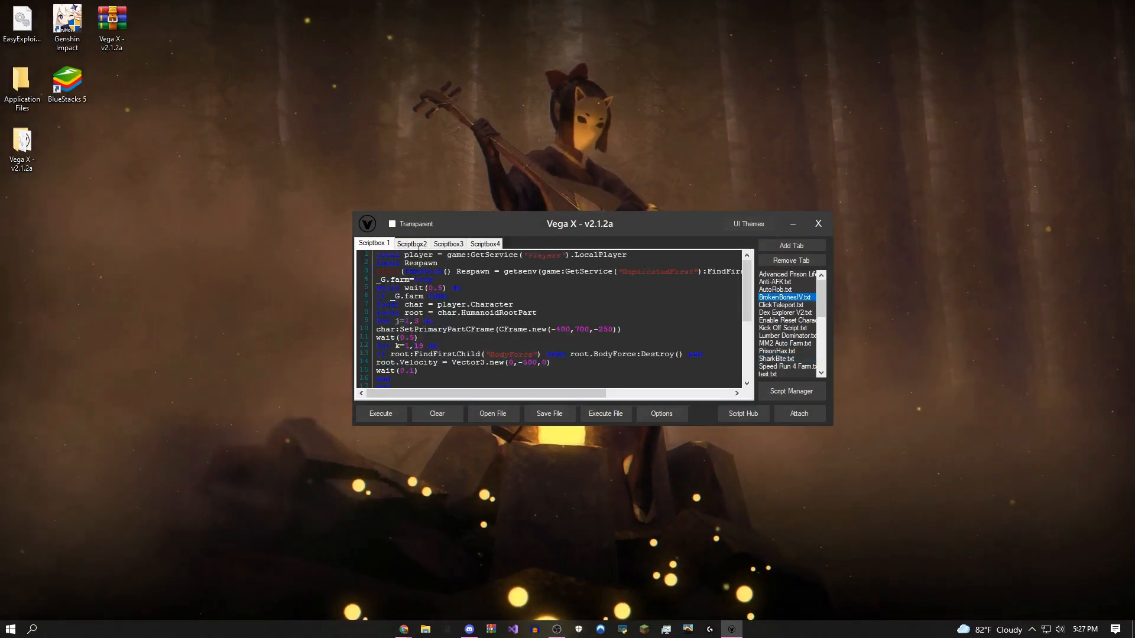
{"action": "left_click", "coordinate": [411, 244]}
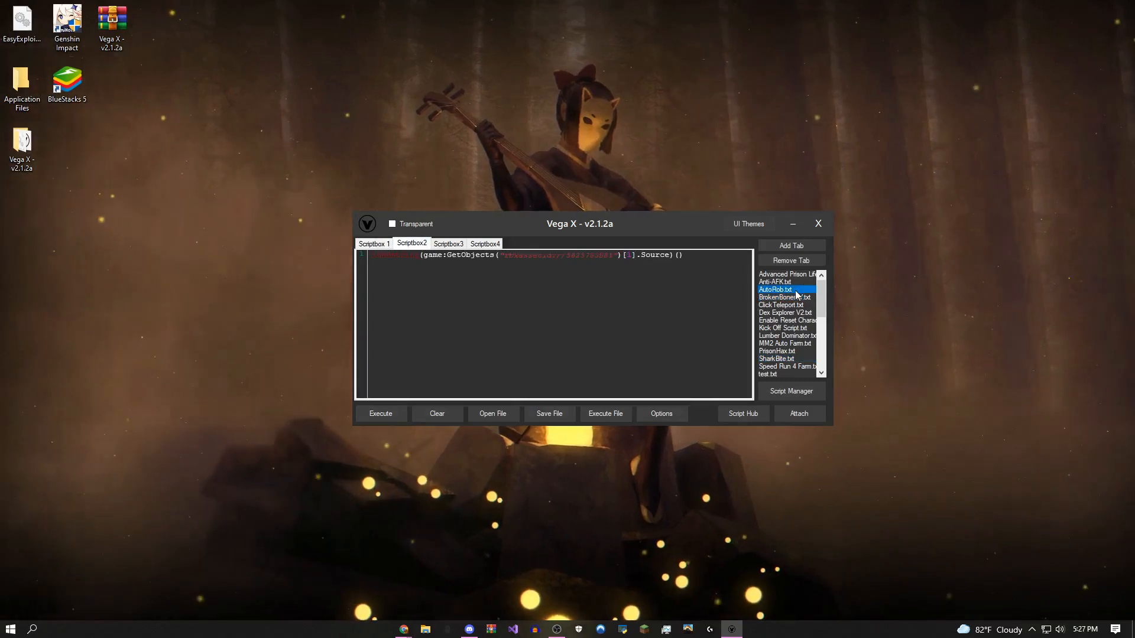
{"action": "left_click", "coordinate": [448, 244]}
{"action": "left_click", "coordinate": [783, 329]}
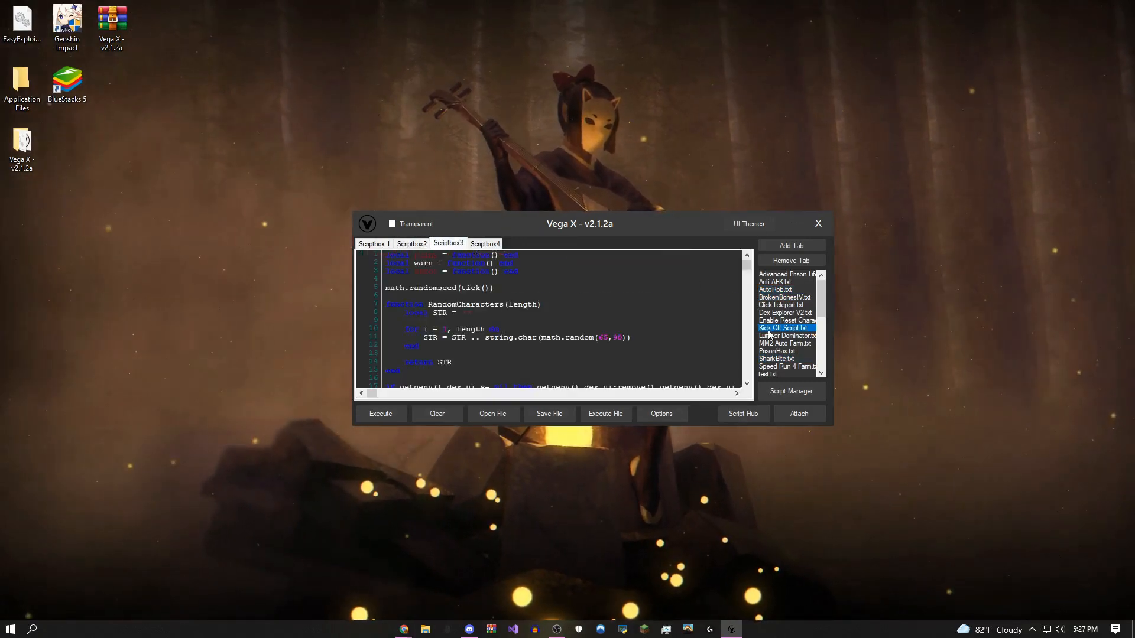
{"action": "left_click", "coordinate": [373, 244]}
{"action": "left_click", "coordinate": [412, 244]}
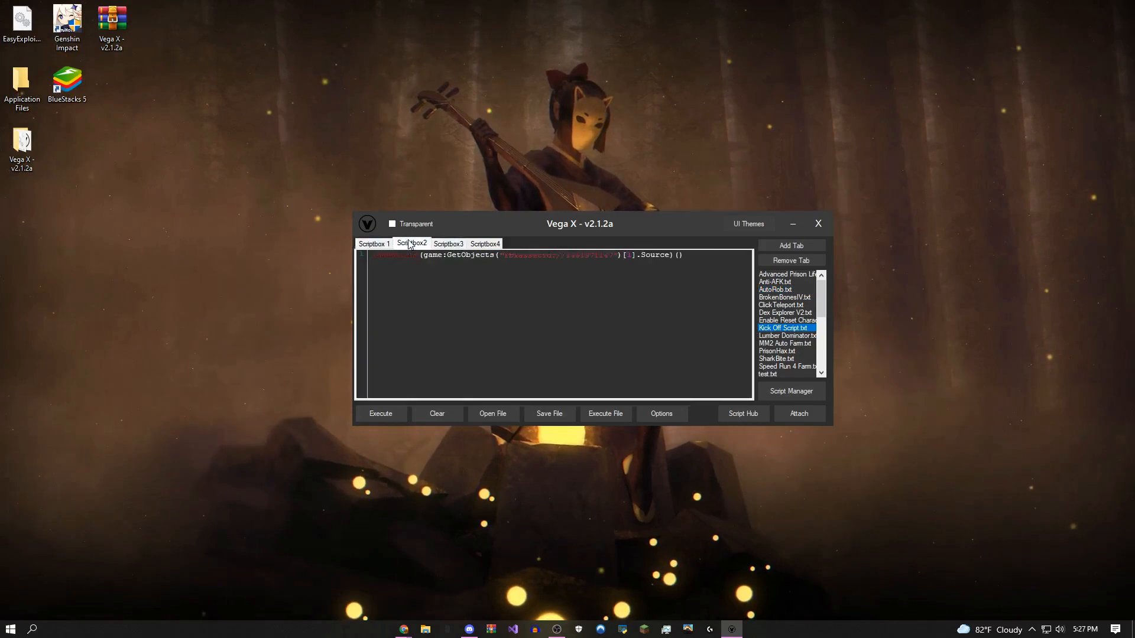
{"action": "left_click", "coordinate": [442, 244]}
{"action": "left_click", "coordinate": [373, 243]}
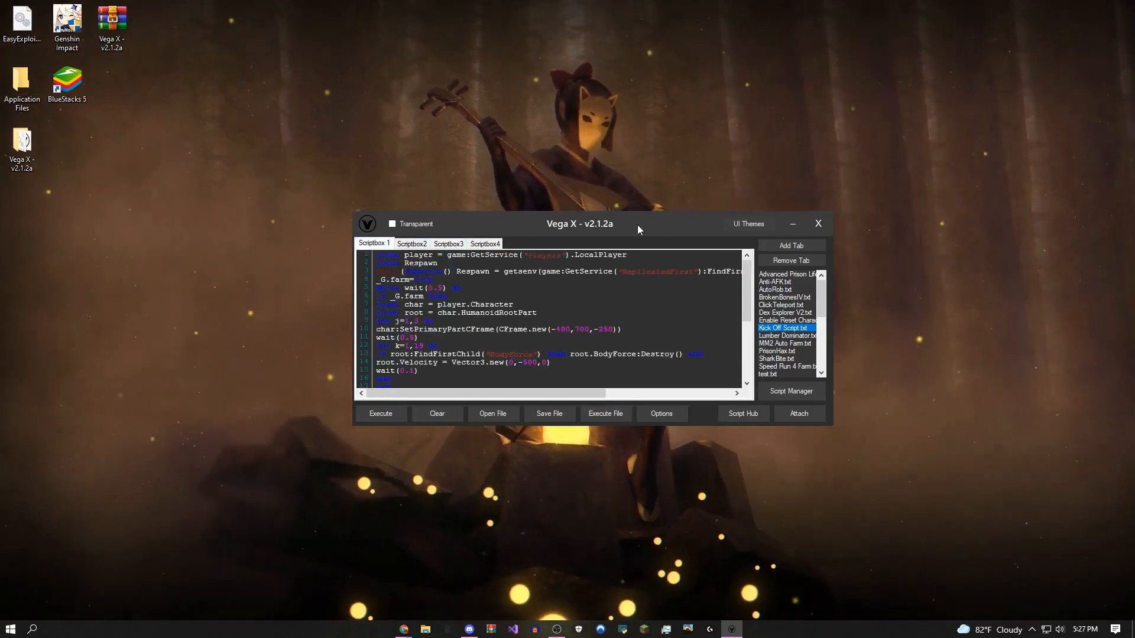
{"action": "left_click_drag", "start_coordinate": [655, 224], "coordinate": [626, 245]}
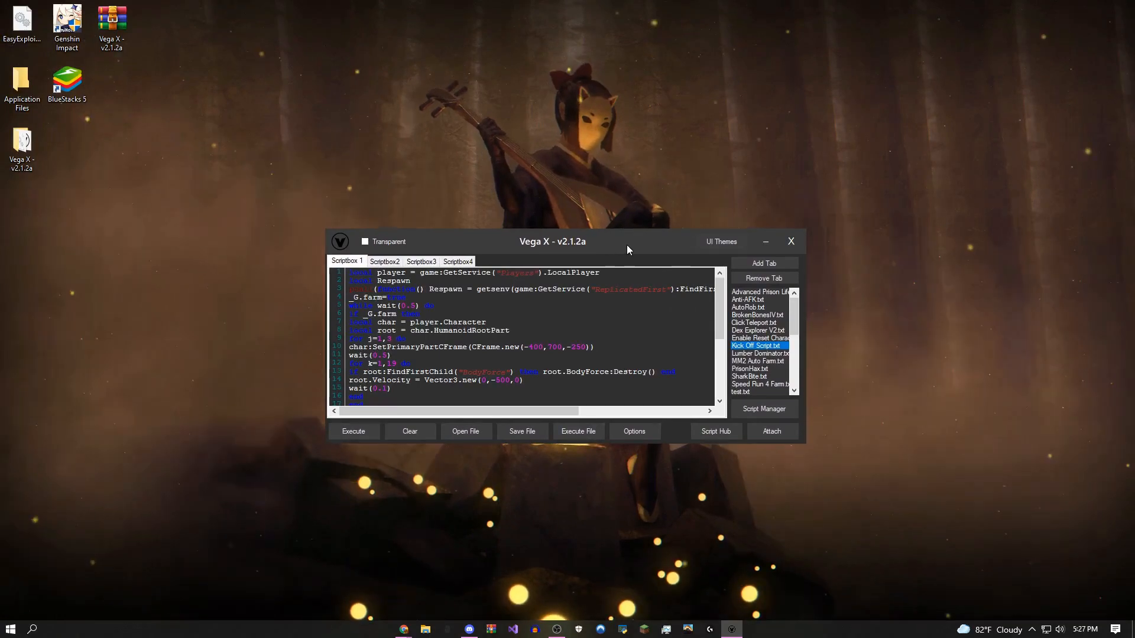
{"action": "left_click_drag", "start_coordinate": [641, 234], "coordinate": [670, 229]}
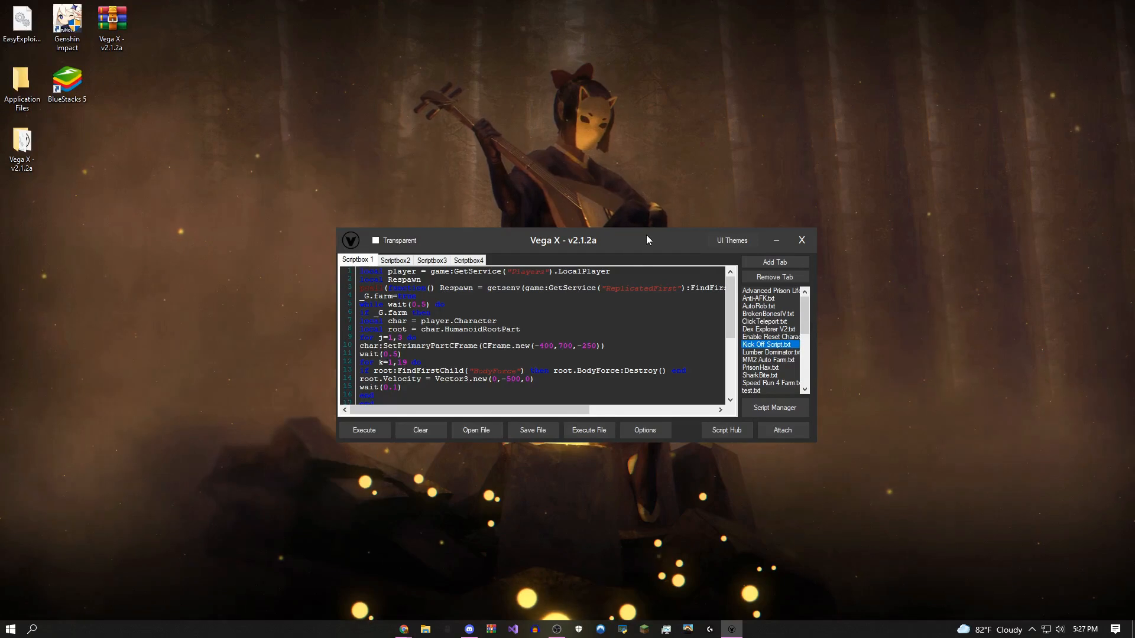
{"action": "left_click_drag", "start_coordinate": [647, 235], "coordinate": [666, 231]}
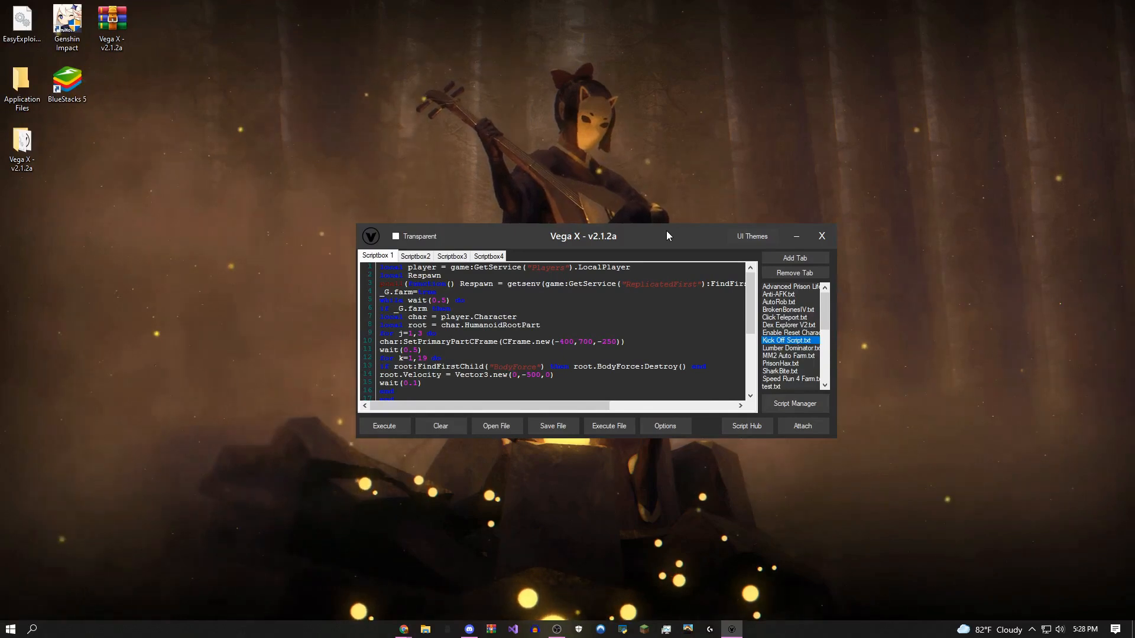
- Show the Script Manager's How To Use message and clear its placeholder title and script
{"action": "left_click", "coordinate": [795, 403]}
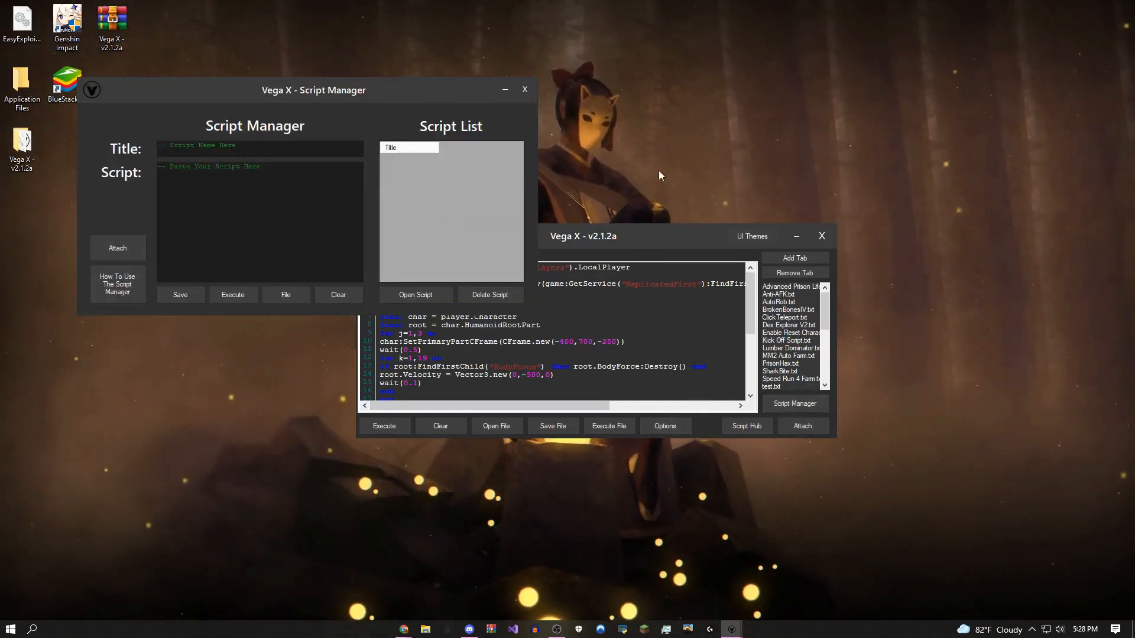
{"action": "left_click_drag", "start_coordinate": [433, 98], "coordinate": [824, 265]}
{"action": "left_click", "coordinate": [533, 445]}
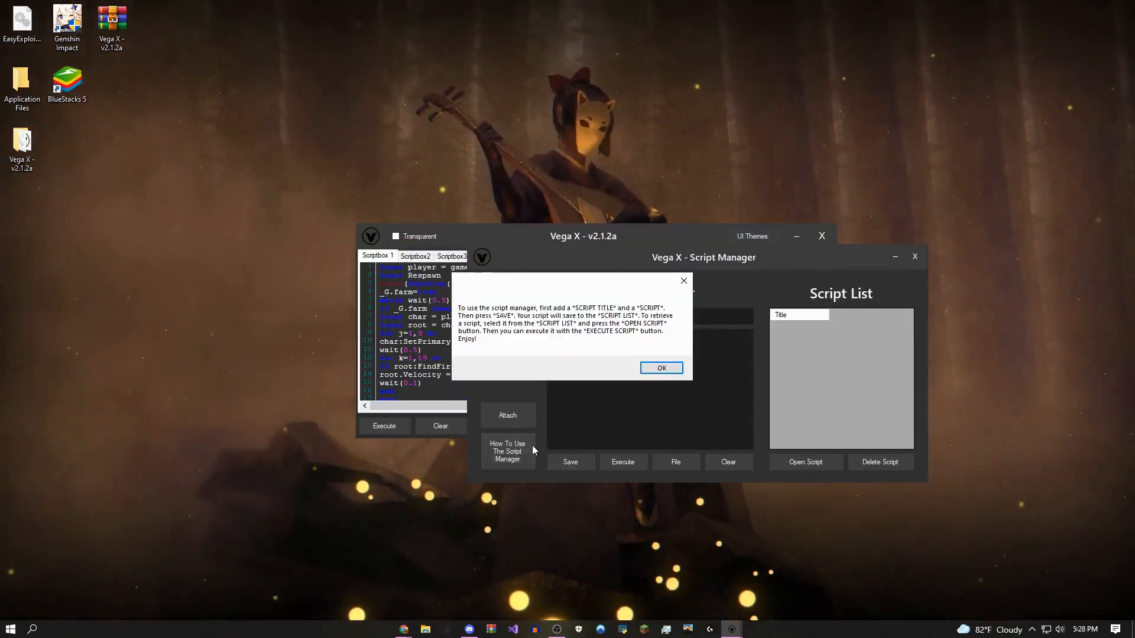
{"action": "left_click", "coordinate": [660, 367]}
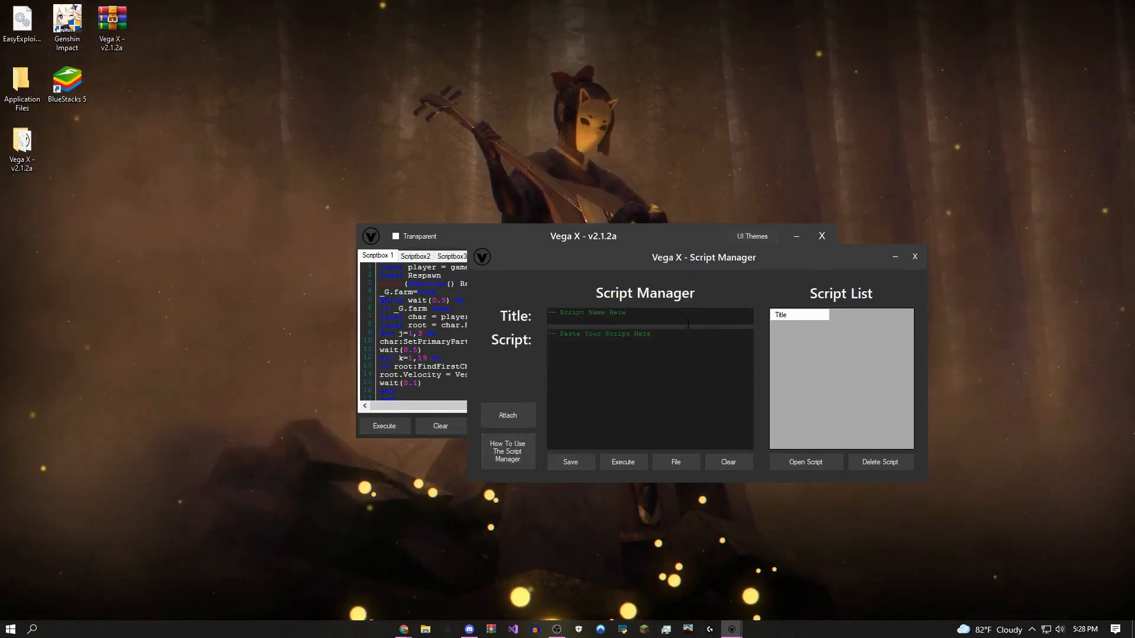
{"action": "left_click", "coordinate": [724, 463]}
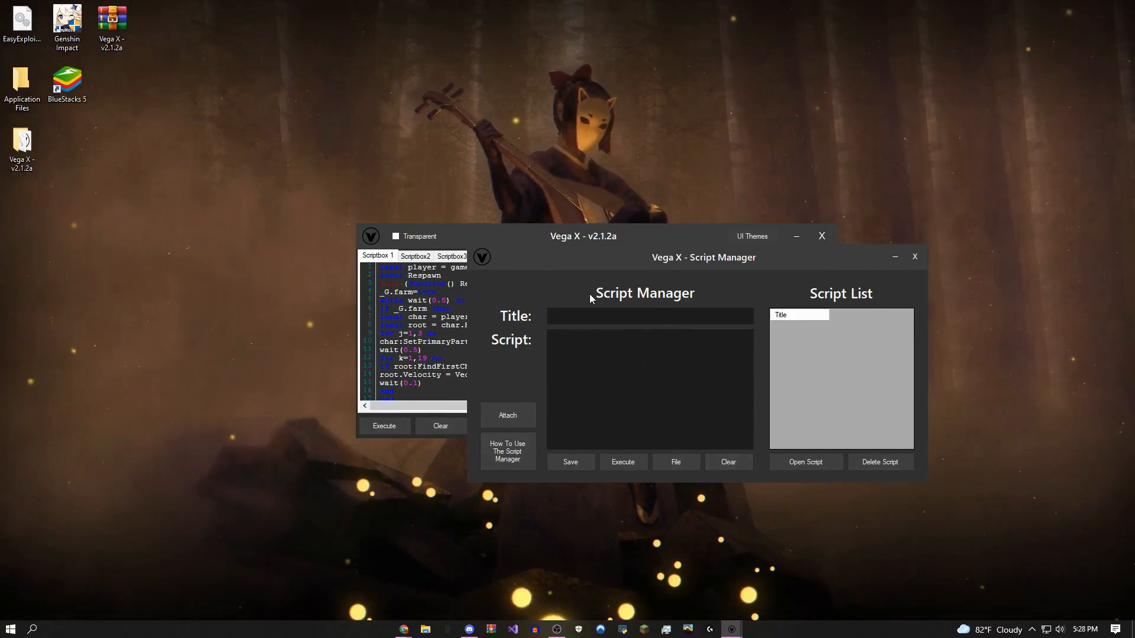
{"action": "type", "text": "print"}
- Save a script titled print containing print ('hi'), reload it, and close the manager
{"action": "left_click", "coordinate": [635, 401]}
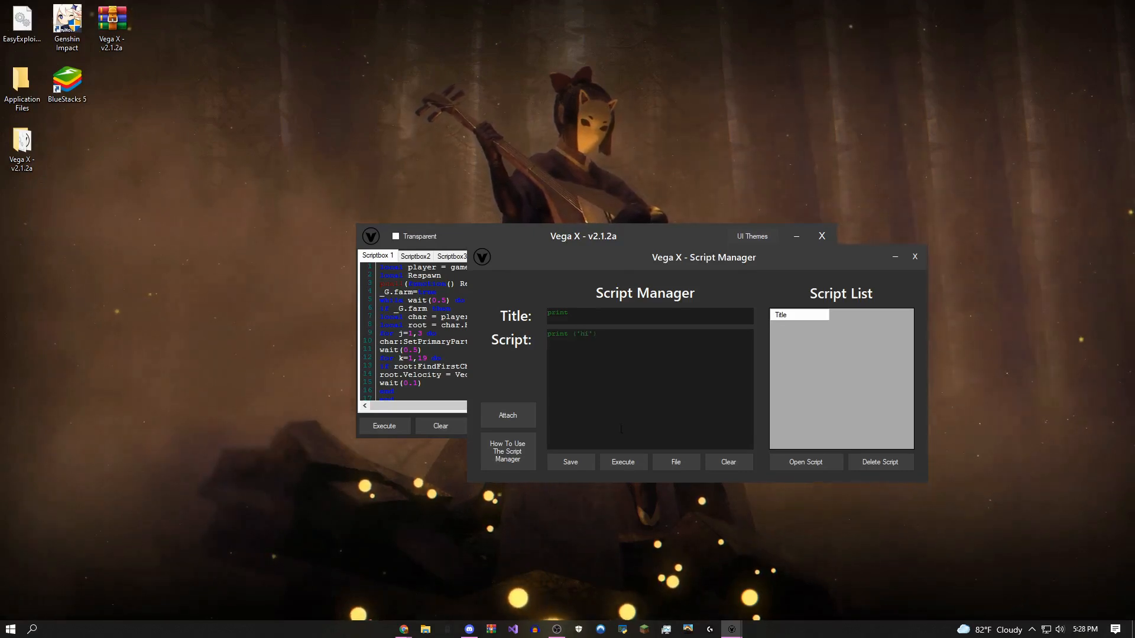
{"action": "left_click", "coordinate": [570, 462]}
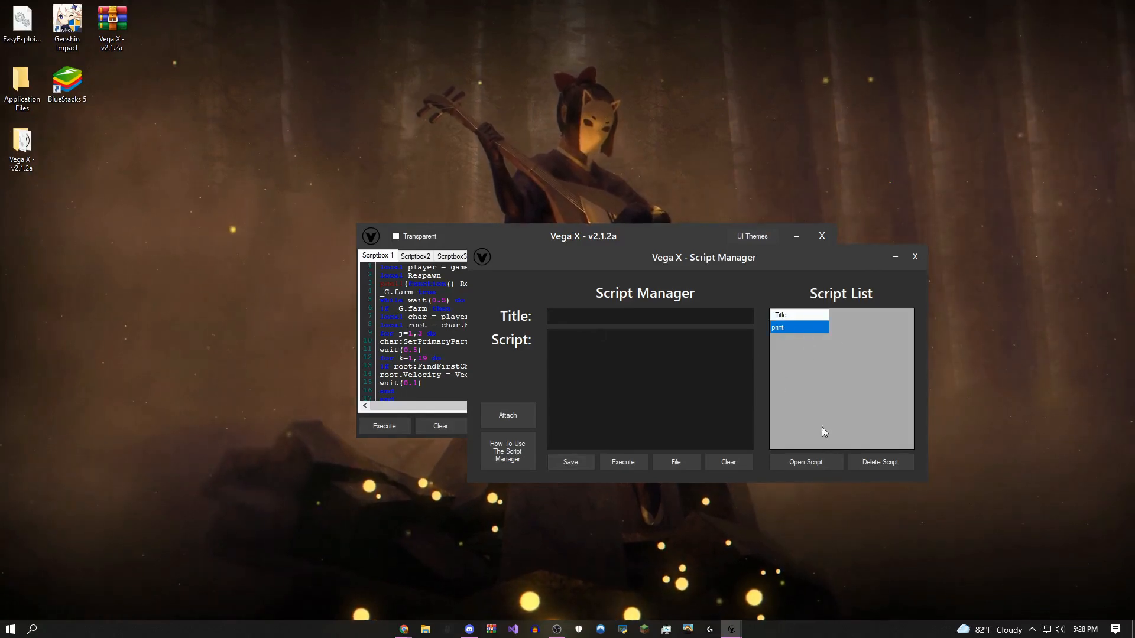
{"action": "left_click", "coordinate": [820, 464]}
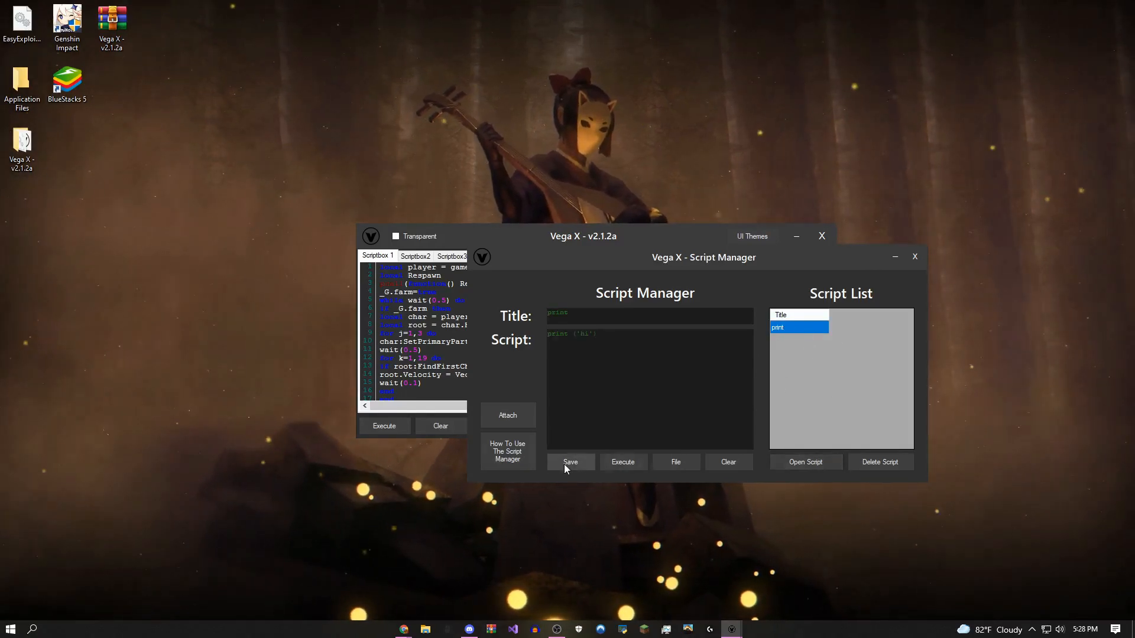
{"action": "mouse_move", "coordinate": [730, 262]}
{"action": "left_mouse_down"}
{"action": "mouse_move", "coordinate": [620, 244]}
{"action": "mouse_move", "coordinate": [685, 224]}
{"action": "mouse_move", "coordinate": [675, 228]}
{"action": "left_mouse_up"}
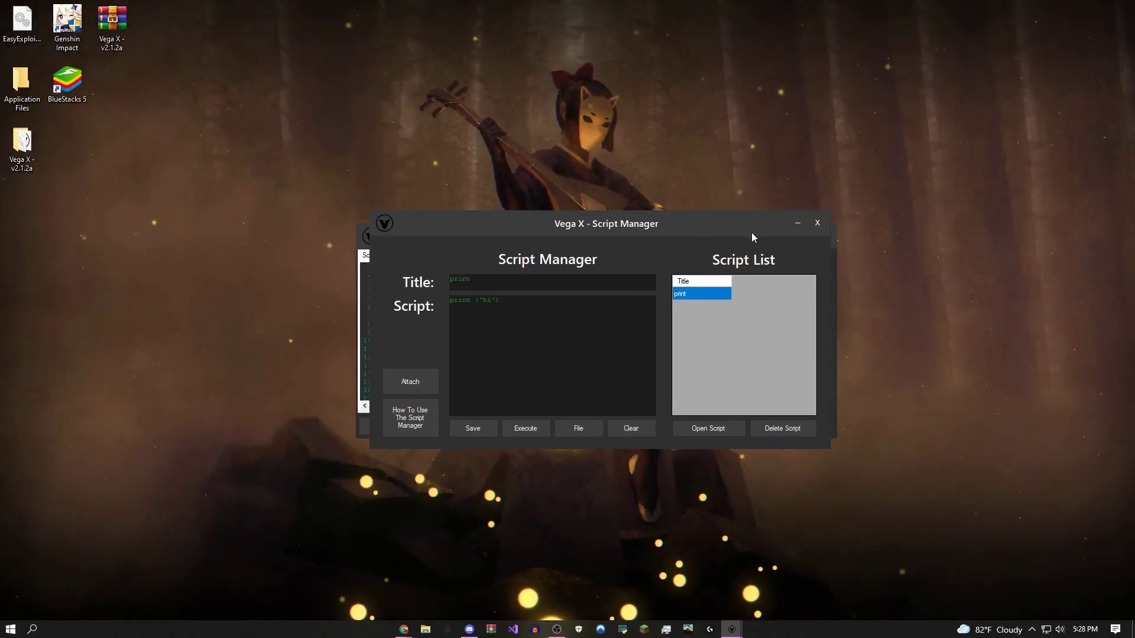
{"action": "left_click", "coordinate": [818, 227]}
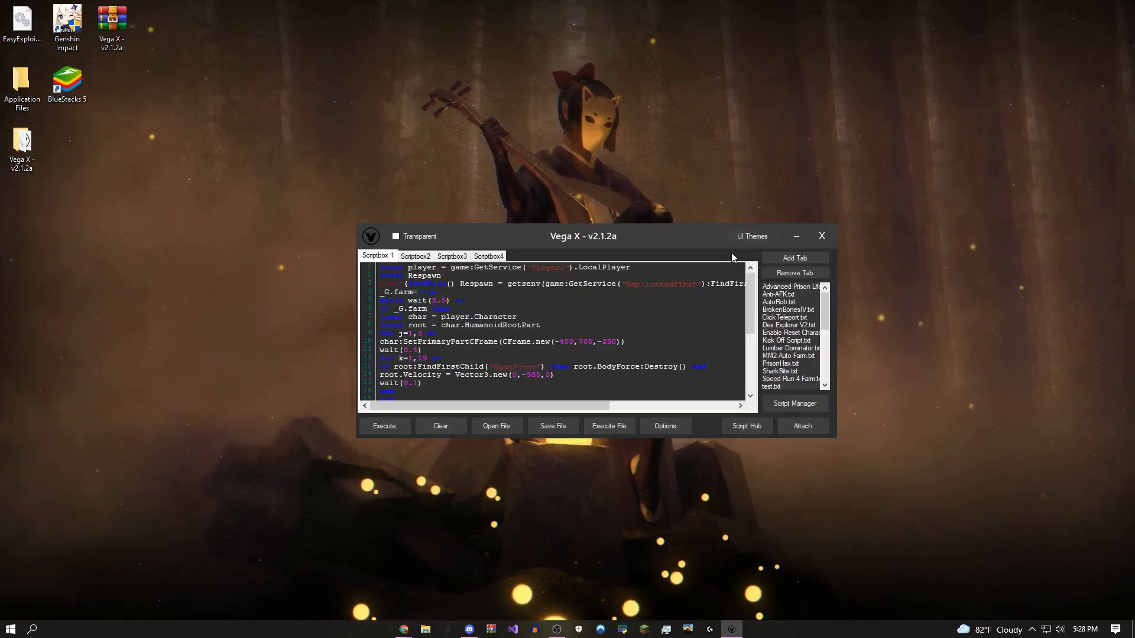
{"action": "mouse_move", "coordinate": [664, 229]}
{"action": "left_mouse_down"}
{"action": "mouse_move", "coordinate": [698, 228]}
{"action": "mouse_move", "coordinate": [651, 240]}
{"action": "mouse_move", "coordinate": [653, 194]}
{"action": "mouse_move", "coordinate": [664, 227]}
{"action": "left_mouse_up"}
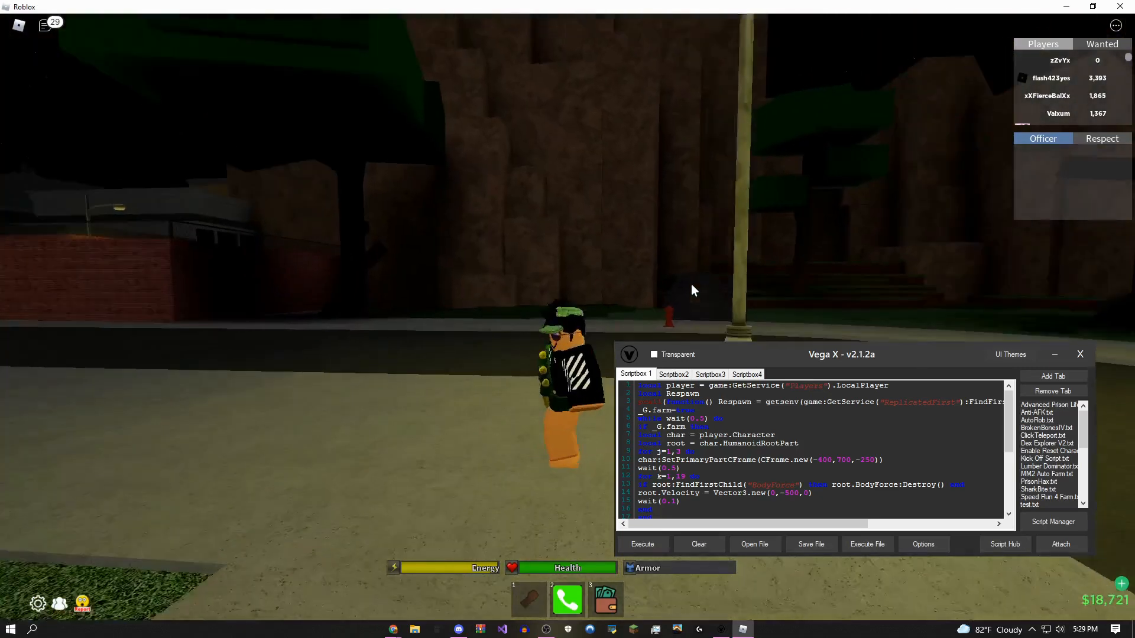
- Walk the character along the night street and equip hotbar slot 4
{"action": "key", "text": "w"}
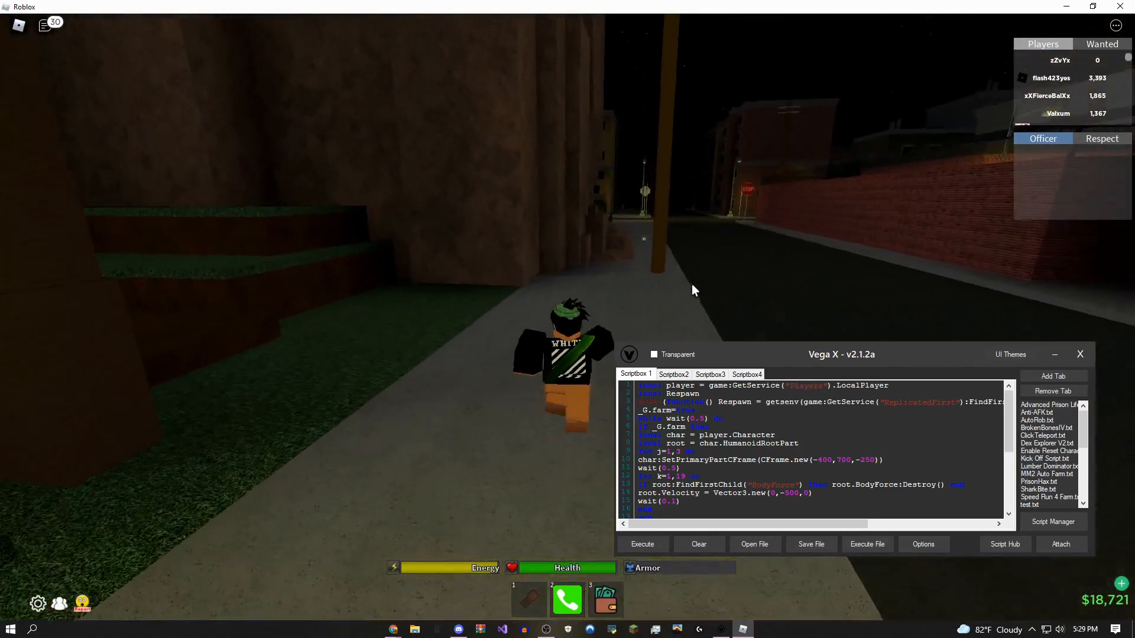
{"action": "key", "text": "w"}
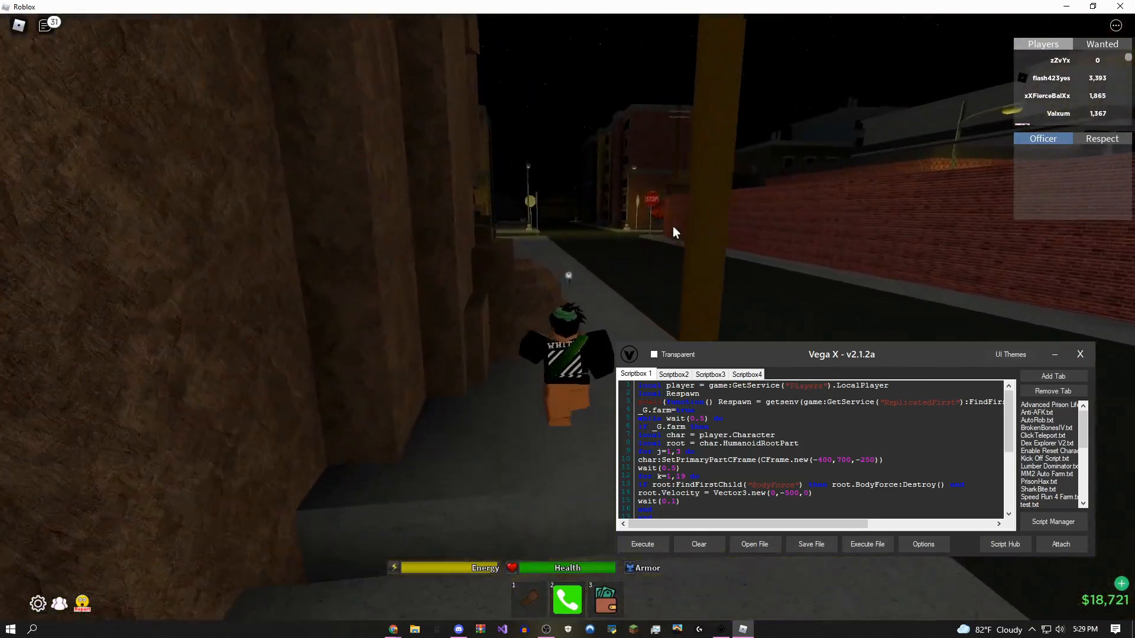
{"action": "key", "text": "w"}
{"action": "key", "text": "4"}
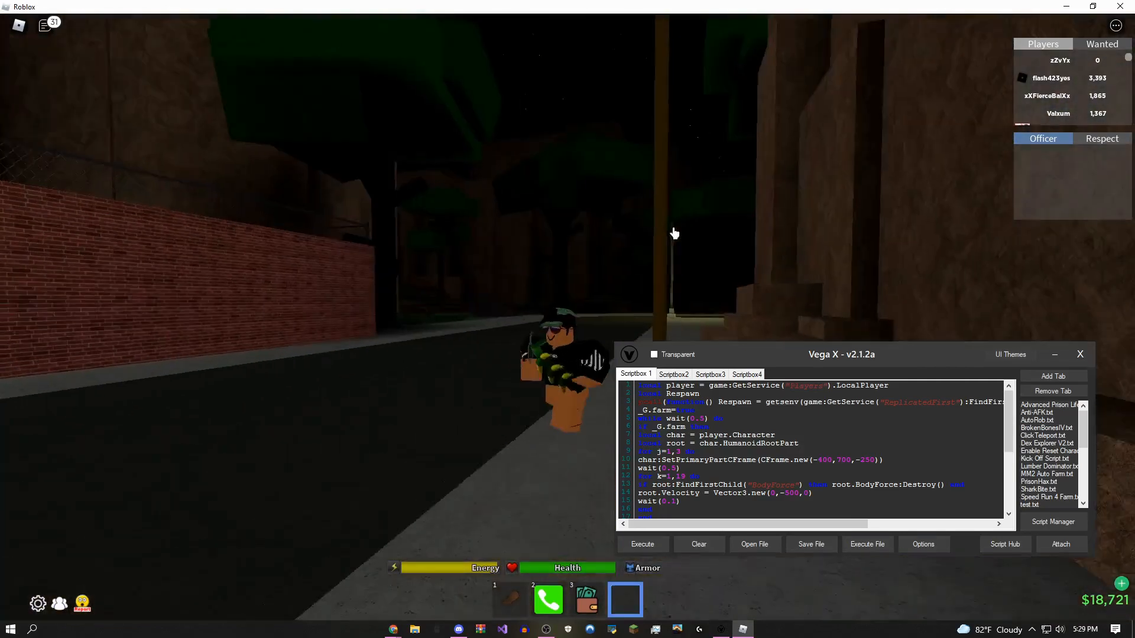
{"action": "left_click_drag", "start_coordinate": [674, 233], "coordinate": [685, 232]}
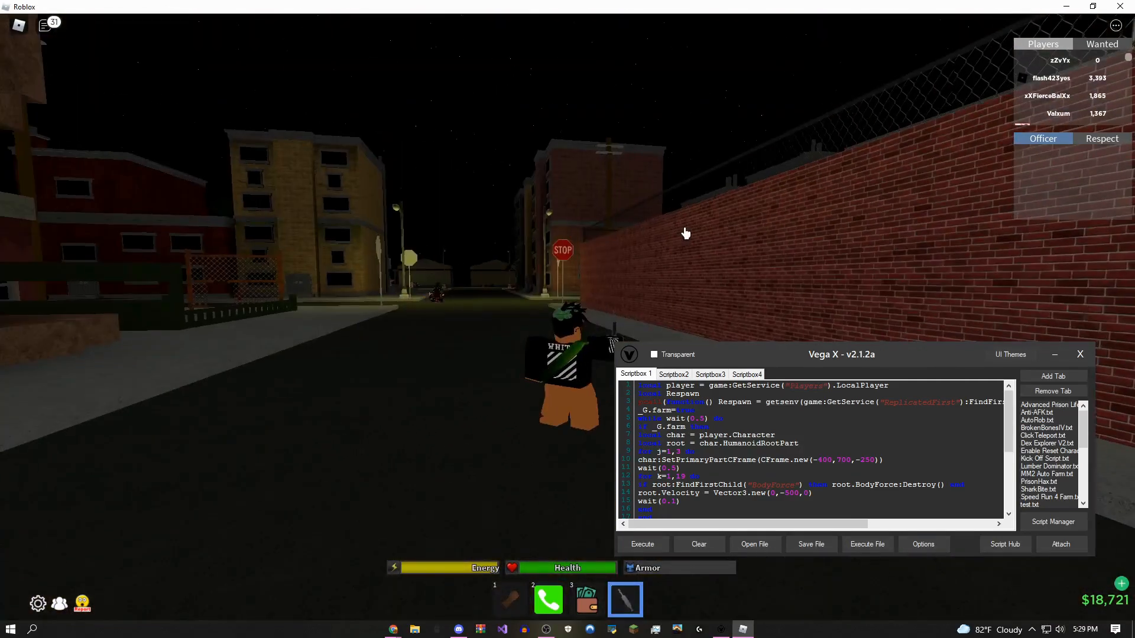
{"action": "key", "text": "w"}
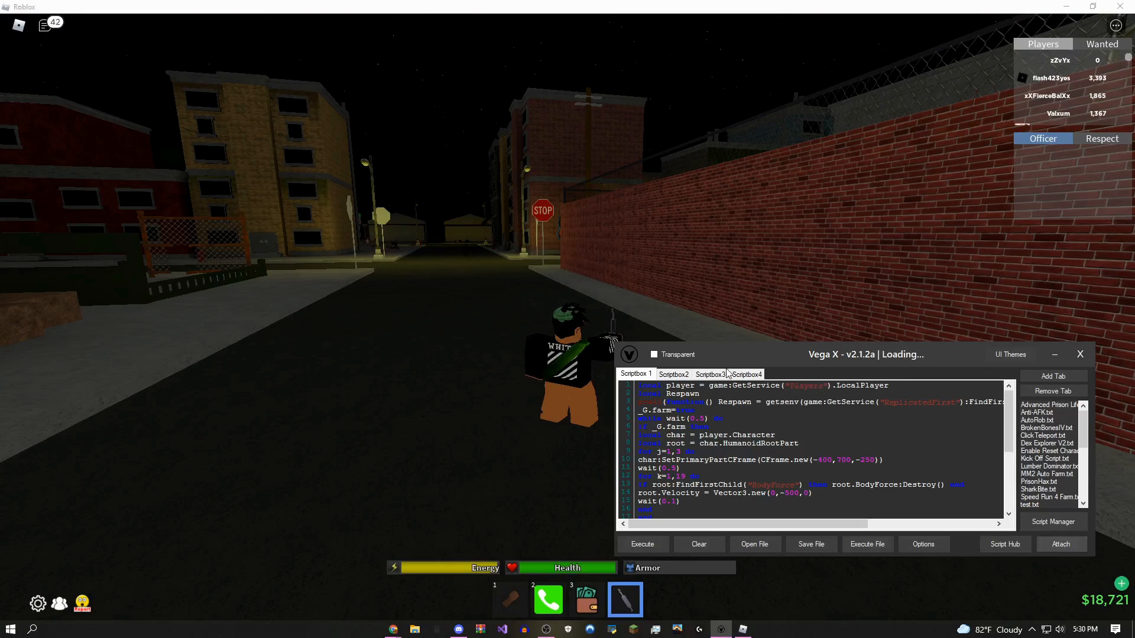
- Attach Vega X to the running game so the EasyXploitsAPI Loaded notice appears
{"action": "left_click", "coordinate": [660, 357]}
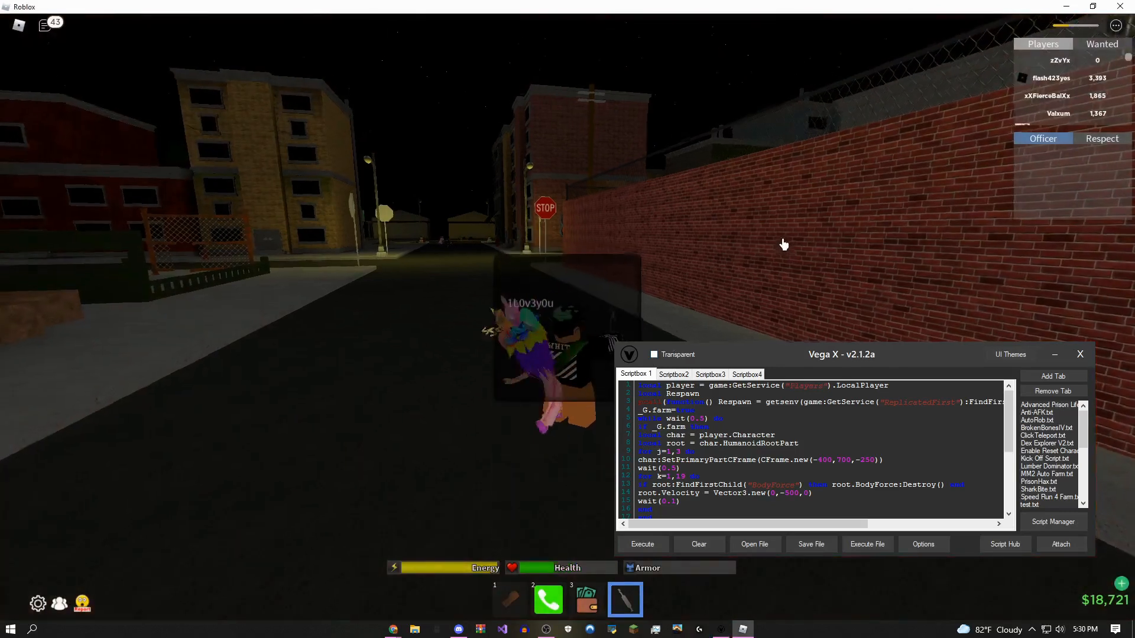
{"action": "left_click_drag", "start_coordinate": [820, 347], "coordinate": [782, 237]}
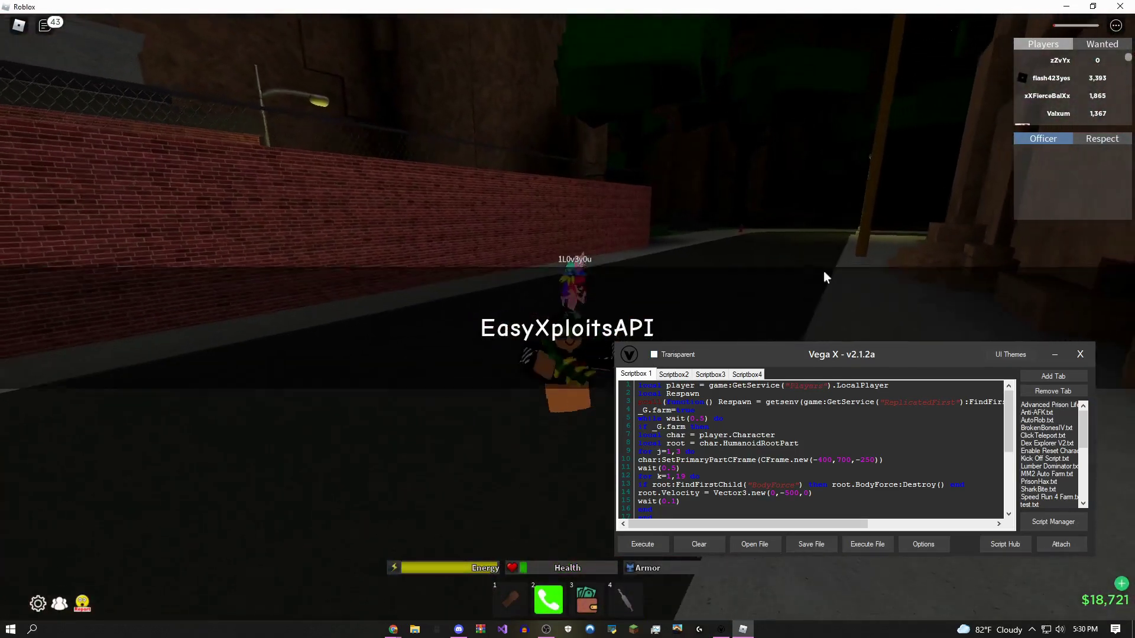
{"action": "left_click_drag", "start_coordinate": [824, 271], "coordinate": [834, 256]}
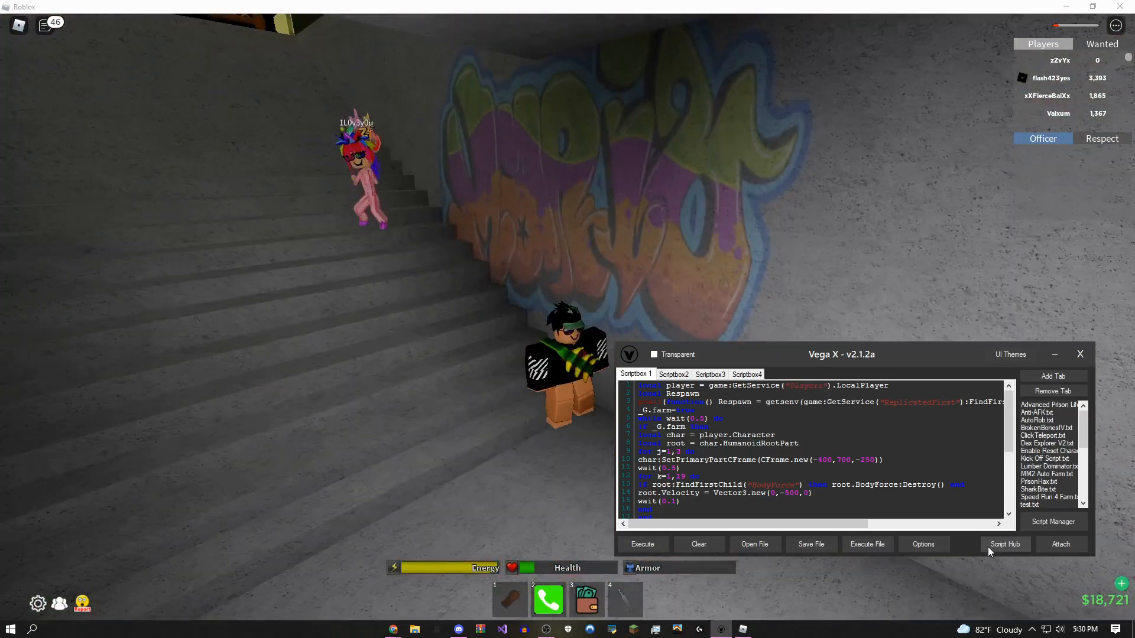
- Run the Da Hood GUI hub script and dock its SwagMode panel on the right with Main Scripts shown
{"action": "left_click", "coordinate": [1004, 544]}
{"action": "left_click", "coordinate": [878, 168]}
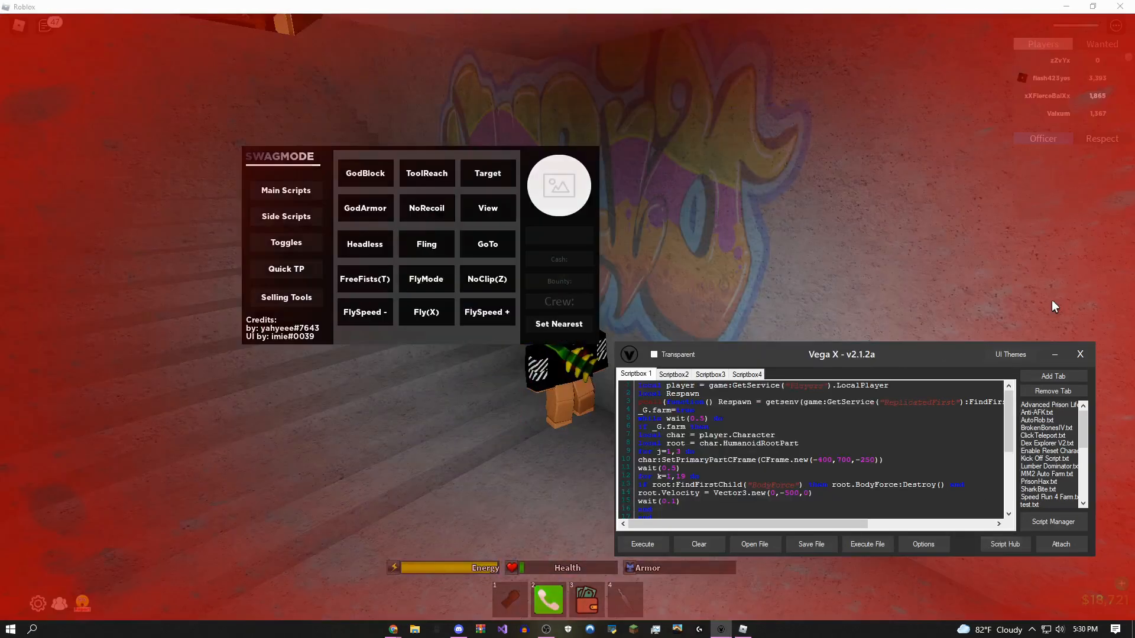
{"action": "left_click", "coordinate": [1081, 354]}
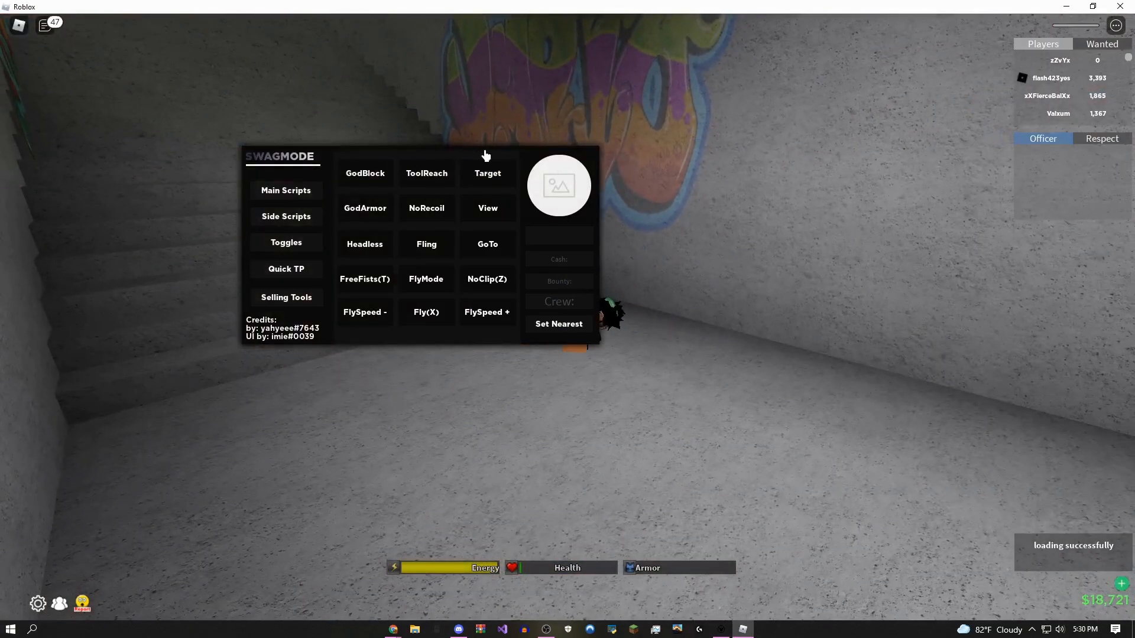
{"action": "left_click_drag", "start_coordinate": [487, 156], "coordinate": [1005, 246]}
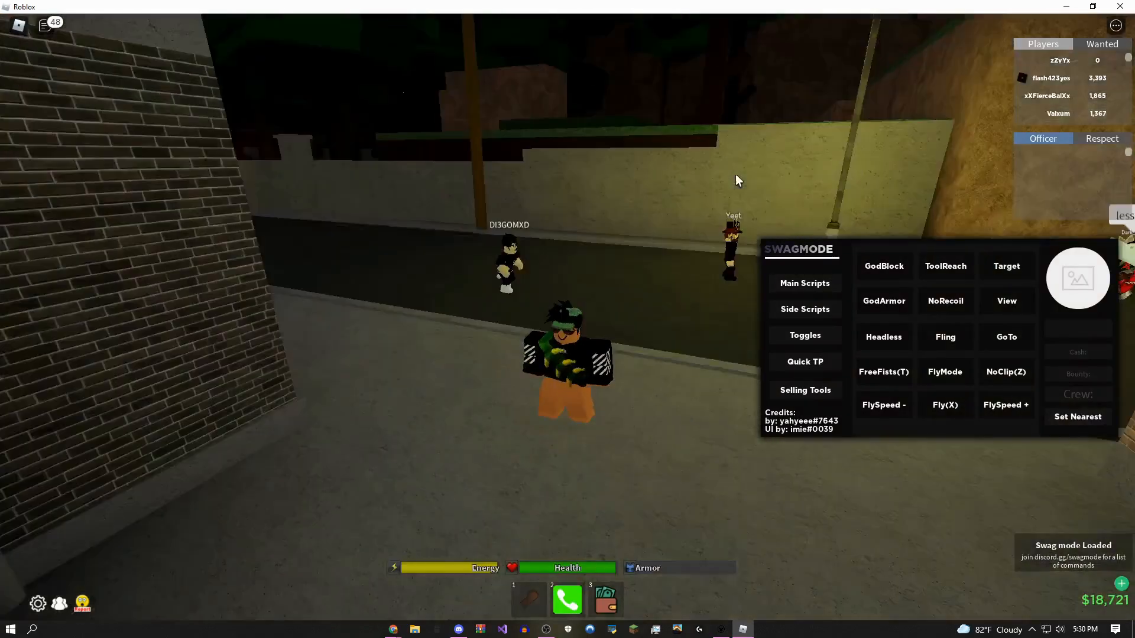
{"action": "left_click_drag", "start_coordinate": [735, 181], "coordinate": [816, 223]}
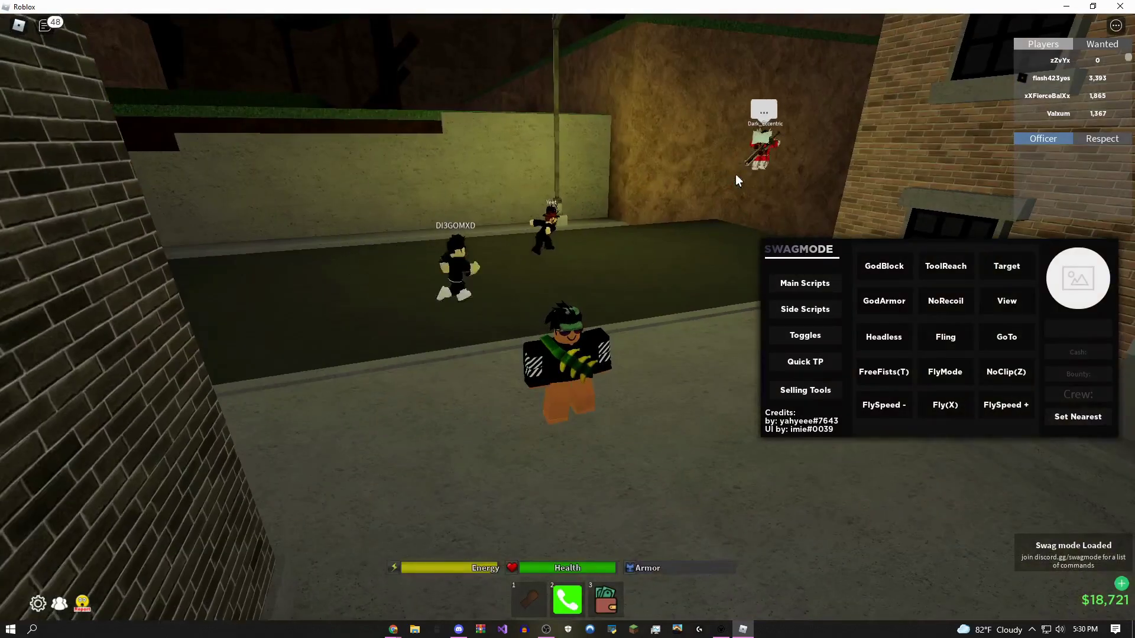
{"action": "left_click", "coordinate": [805, 283]}
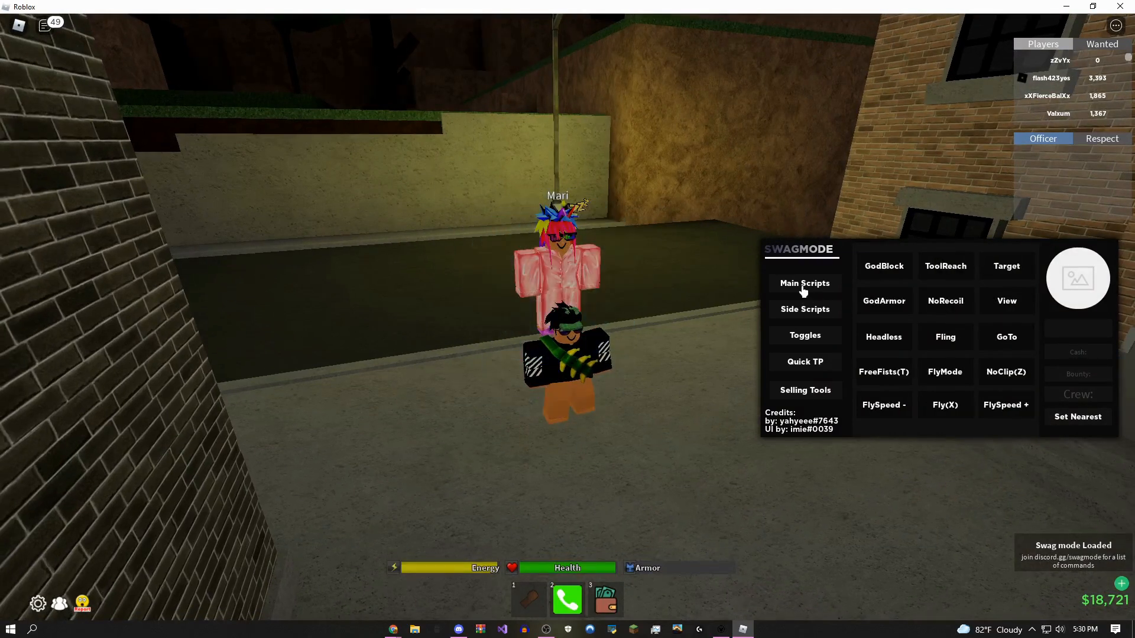
- Fly the character across rooftops and the alley, then restore Vega X from the taskbar
{"action": "left_click_drag", "start_coordinate": [948, 410], "coordinate": [667, 139]}
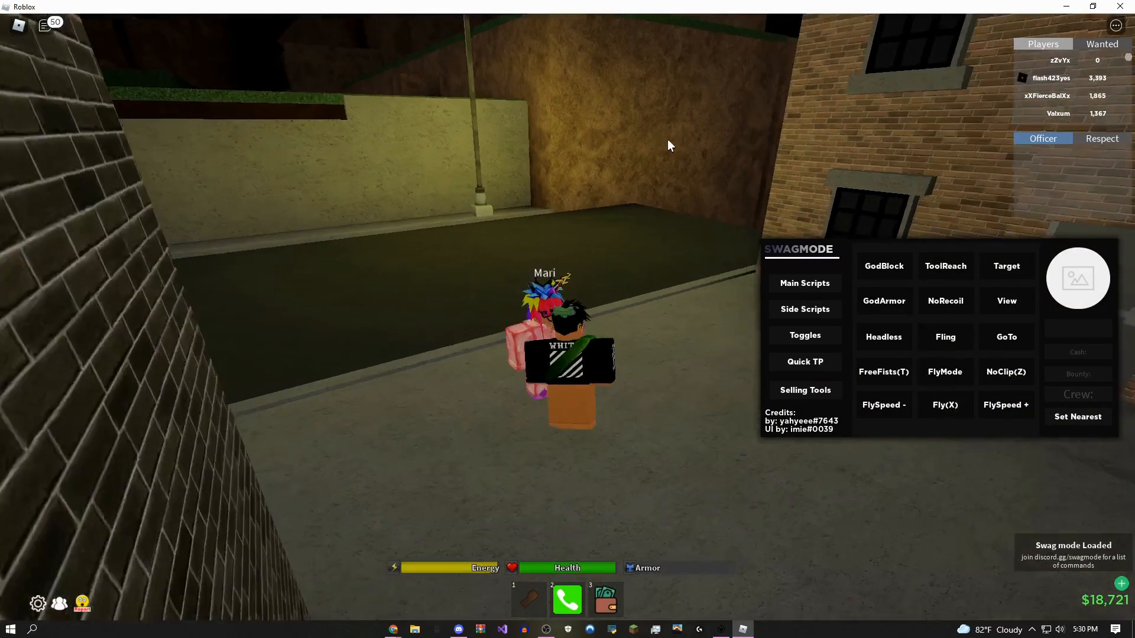
{"action": "key", "text": "w"}
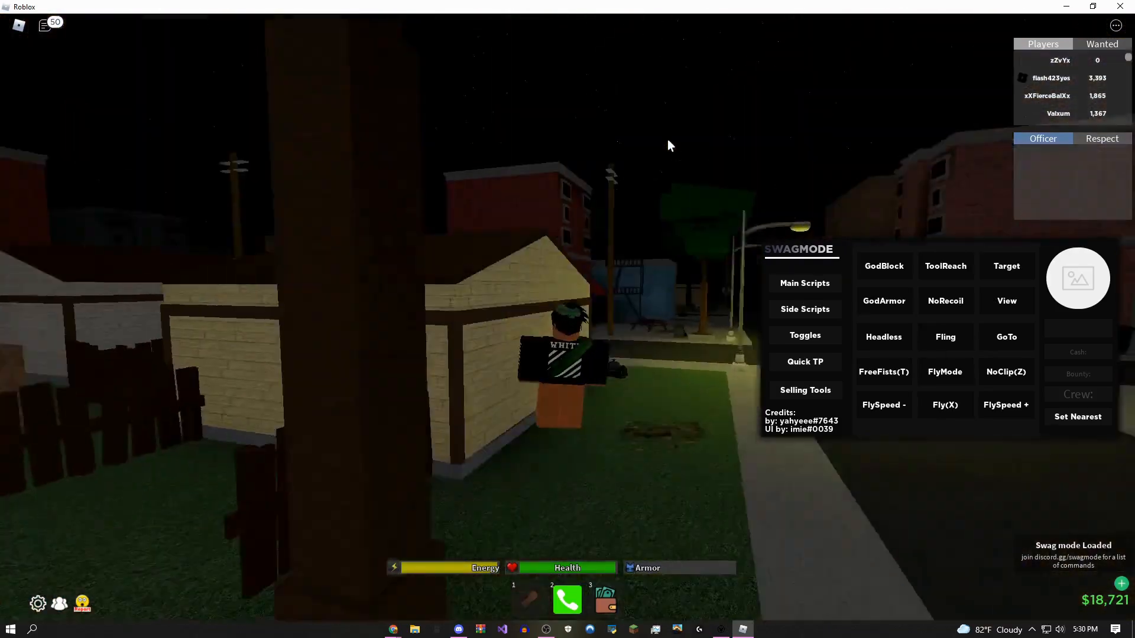
{"action": "key", "text": "w"}
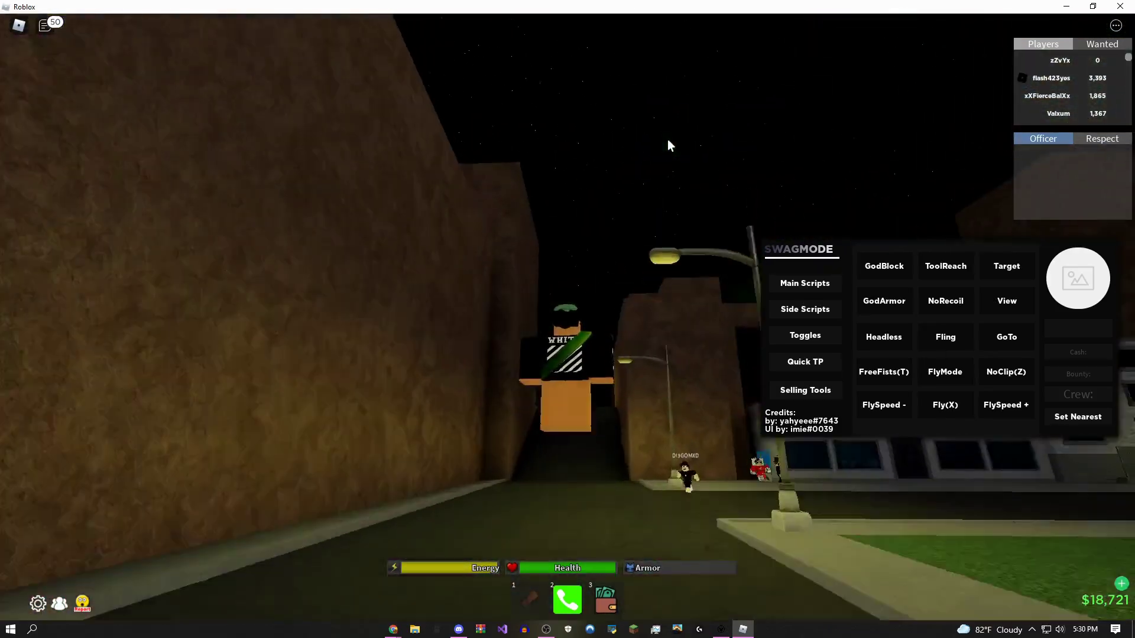
{"action": "right_click", "coordinate": [668, 139]}
{"action": "mouse_move", "coordinate": [699, 630]}
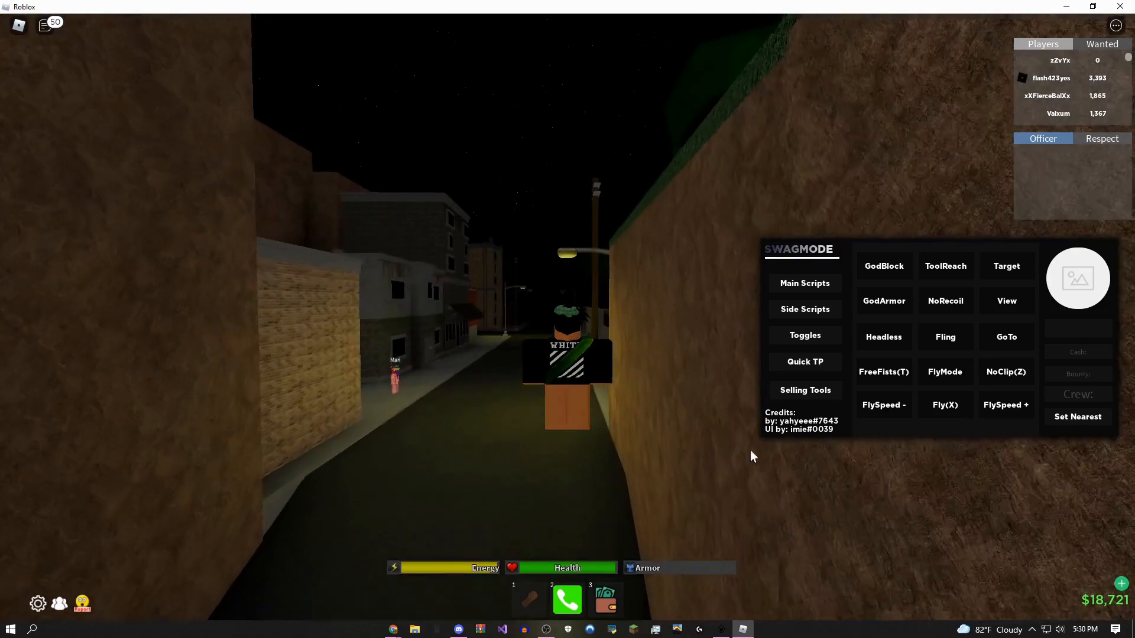
{"action": "left_click", "coordinate": [720, 630]}
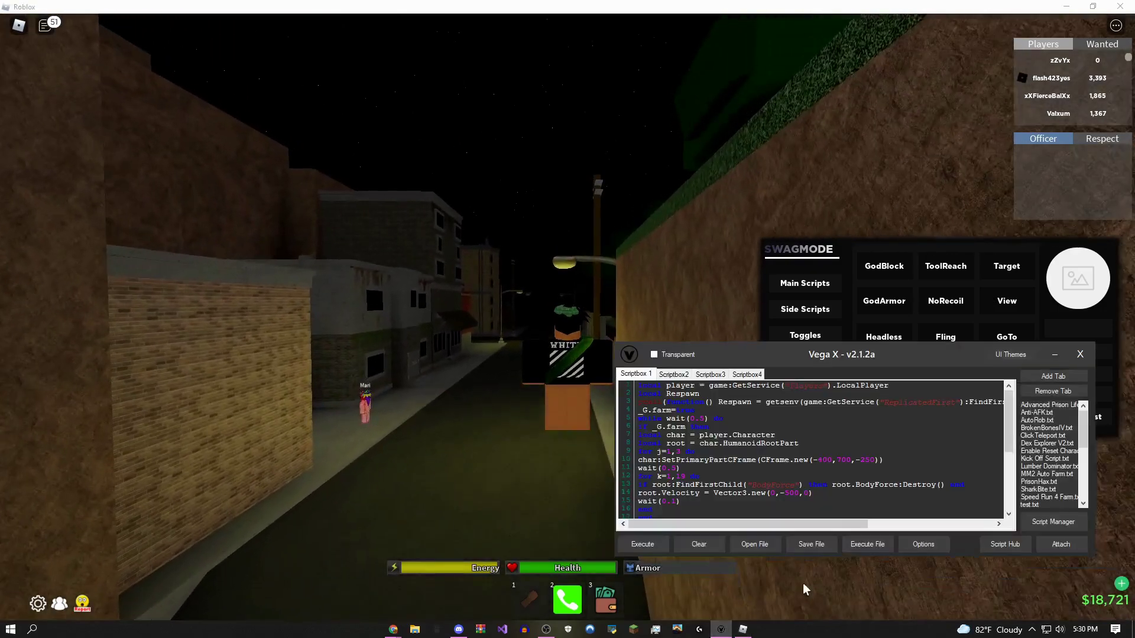
- Close the Script Hub and minimize the executor off the game view
{"action": "left_click", "coordinate": [1021, 548]}
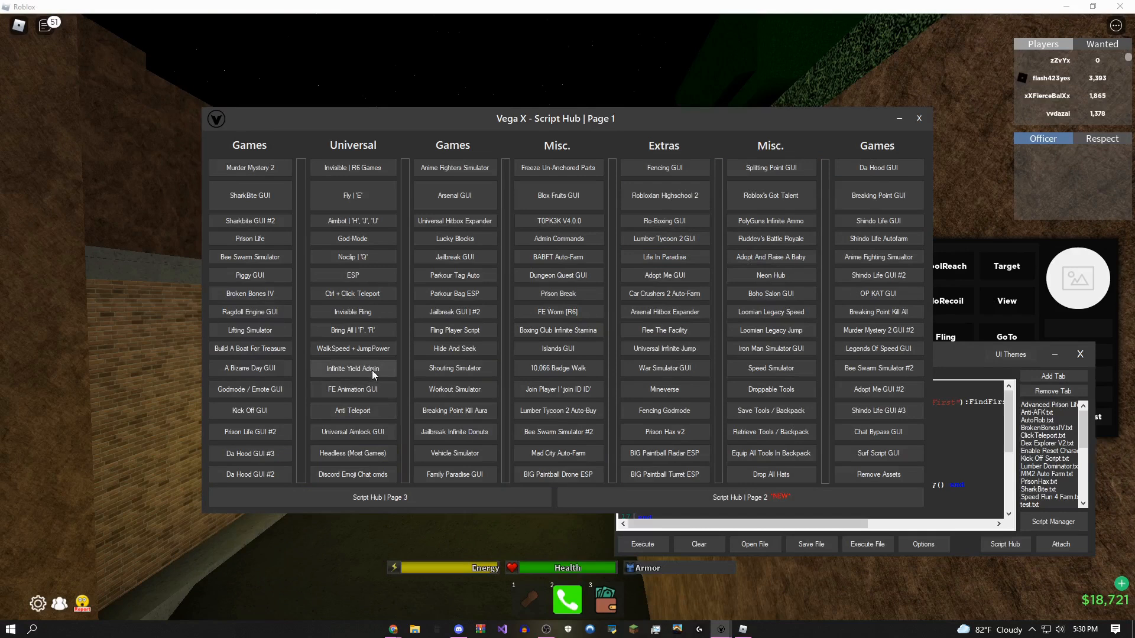
{"action": "left_click", "coordinate": [923, 117]}
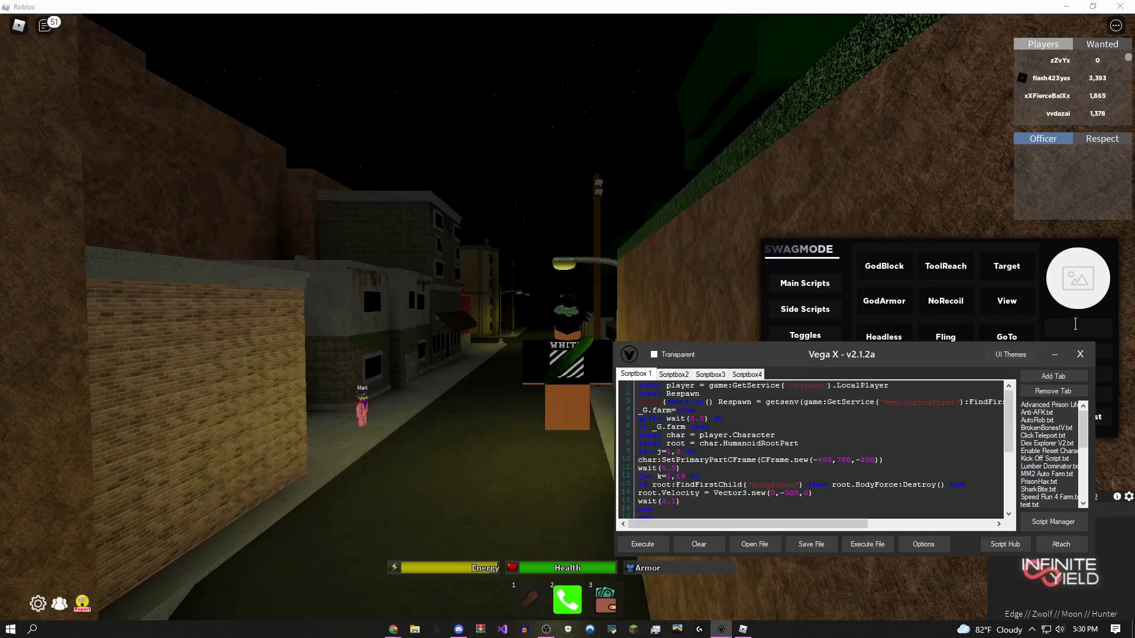
{"action": "left_click", "coordinate": [1063, 358]}
- Drag the SWAGMODE panel to the bottom-left while moving through the street
{"action": "left_click_drag", "start_coordinate": [1013, 241], "coordinate": [796, 216]}
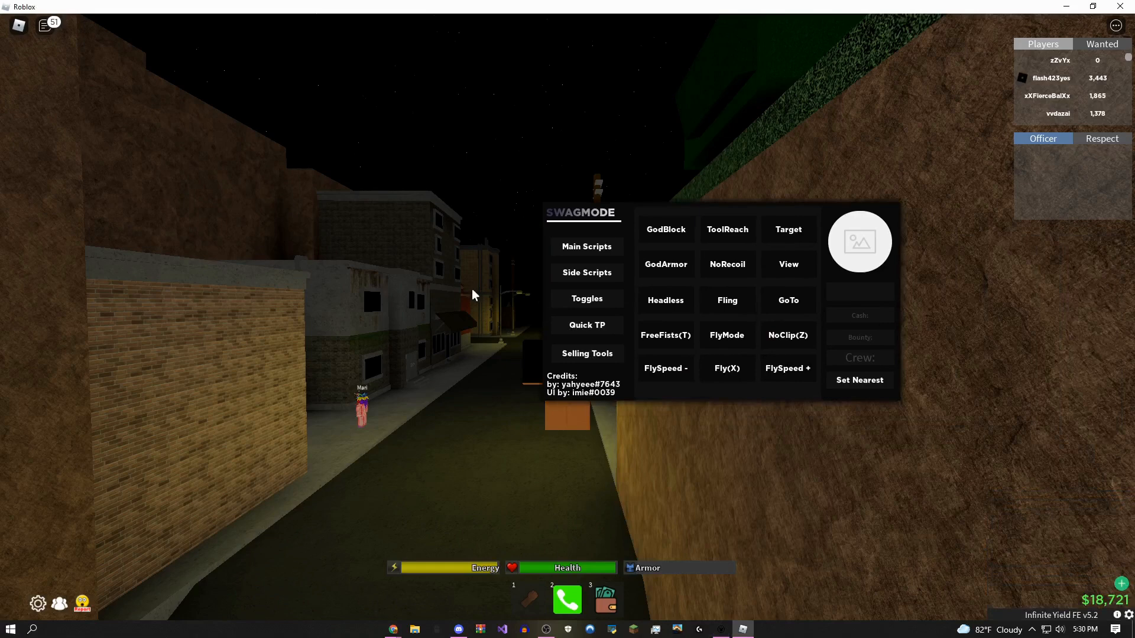
{"action": "key", "text": "w"}
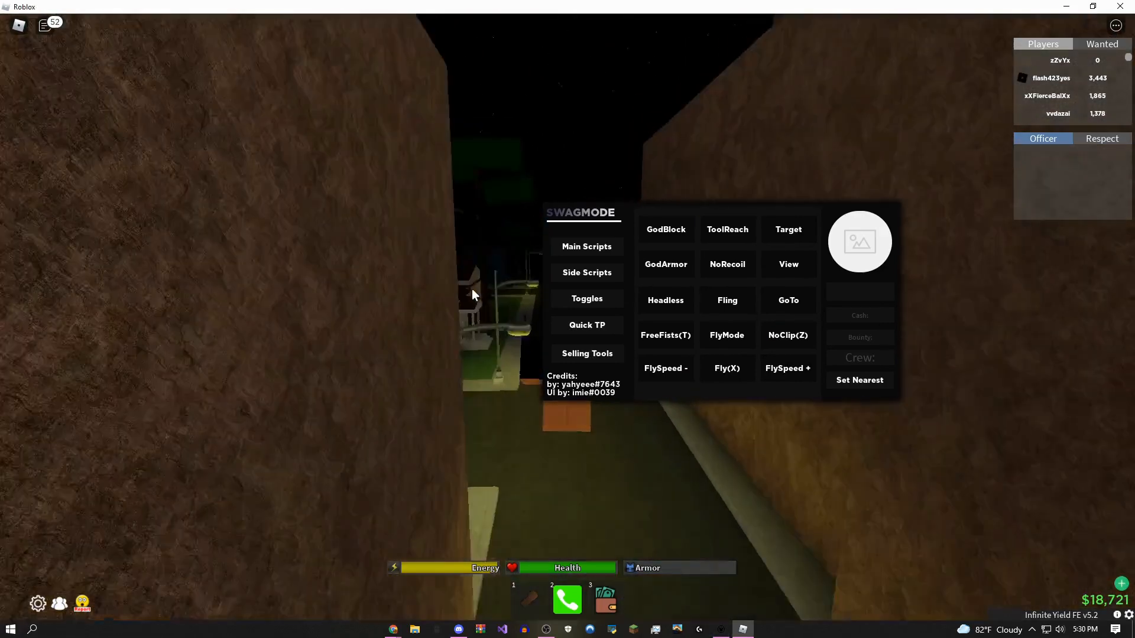
{"action": "left_click_drag", "start_coordinate": [639, 213], "coordinate": [151, 388]}
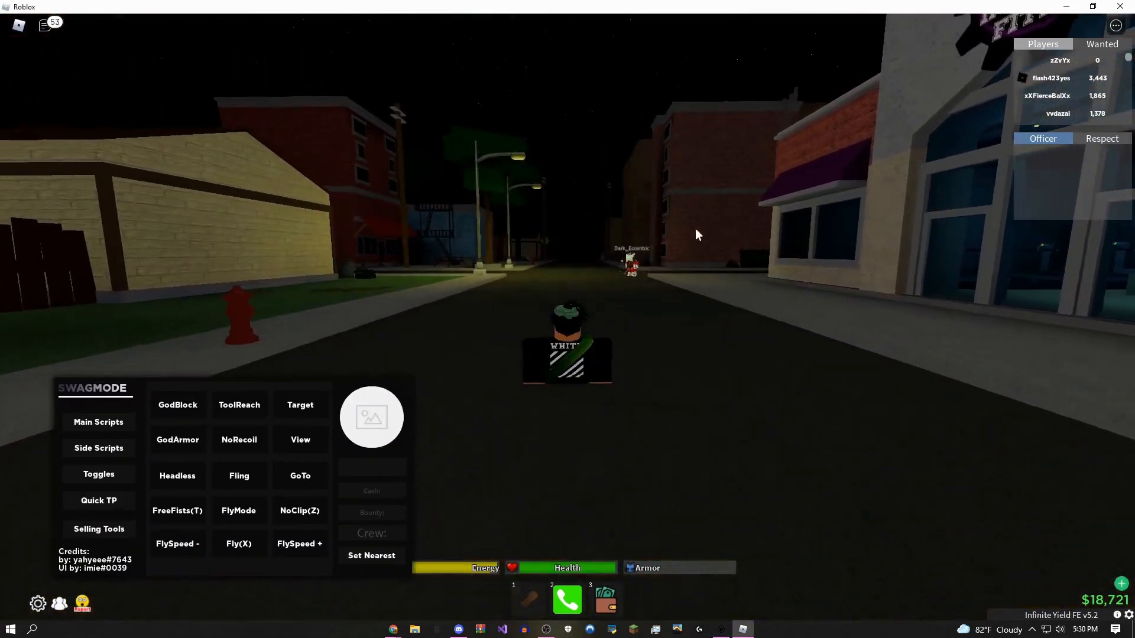
{"action": "right_click", "coordinate": [695, 228]}
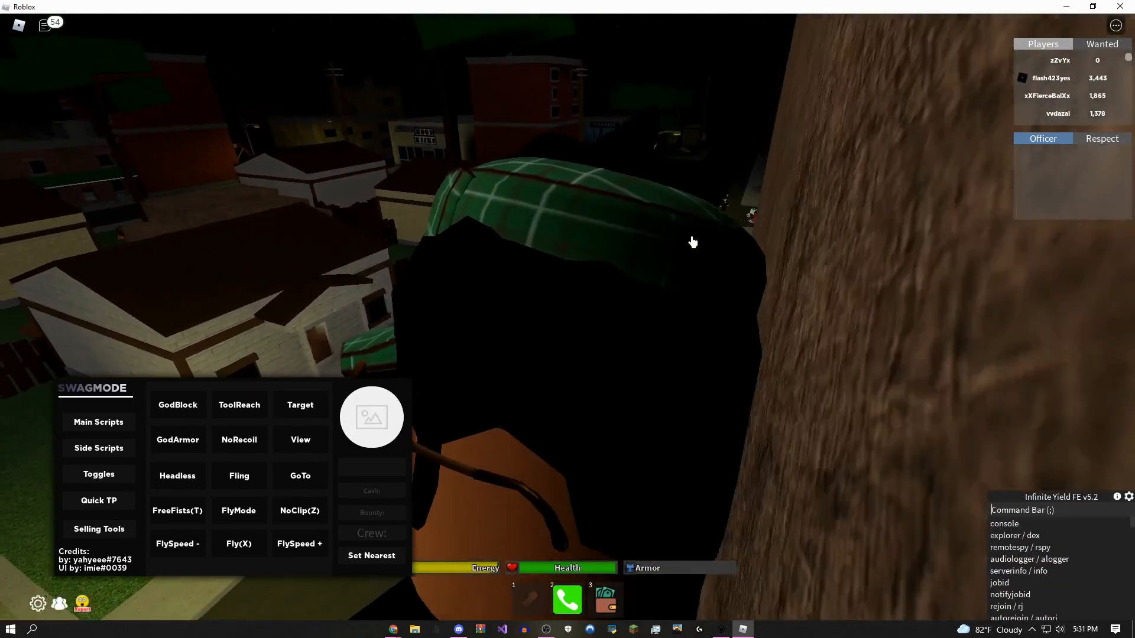
{"action": "right_click", "coordinate": [693, 241]}
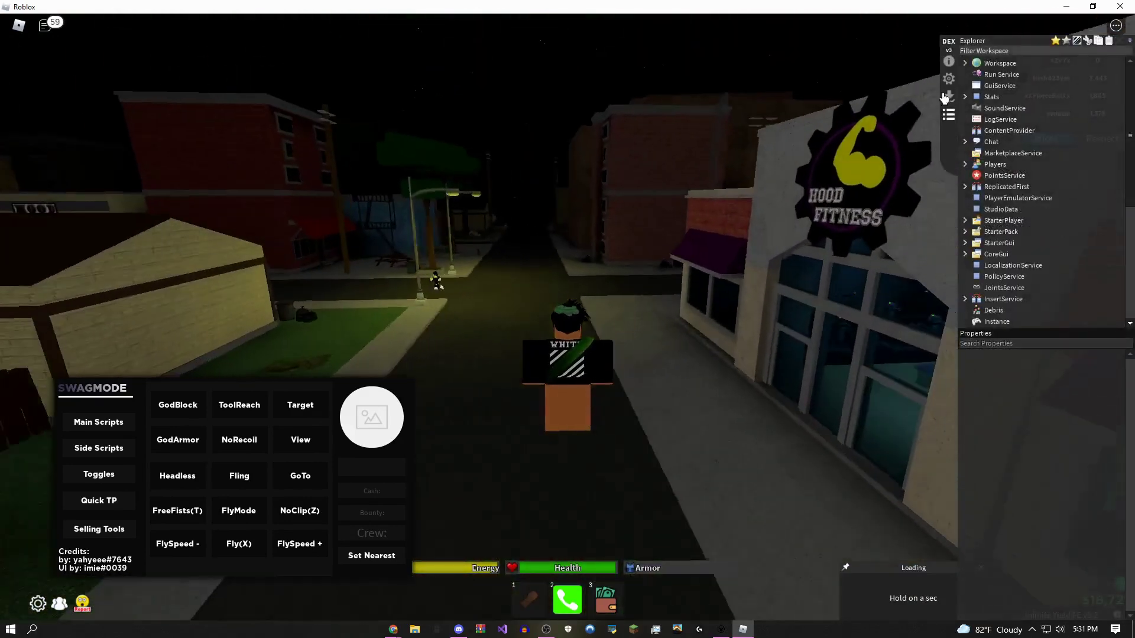
{"action": "right_click", "coordinate": [623, 96]}
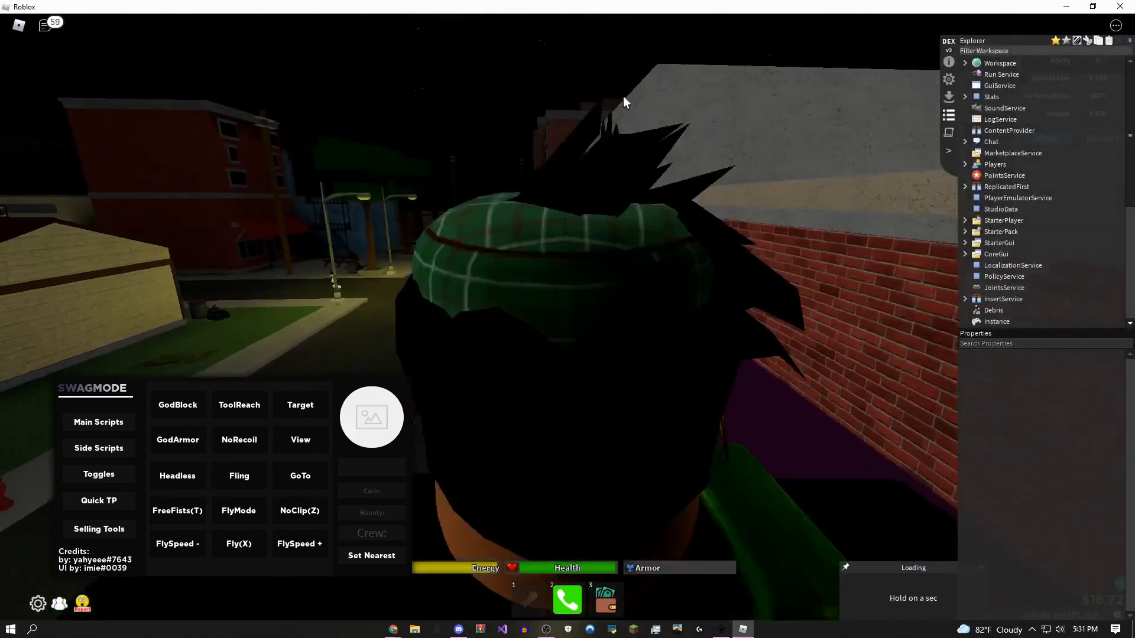
{"action": "left_click_drag", "start_coordinate": [557, 117], "coordinate": [594, 139]}
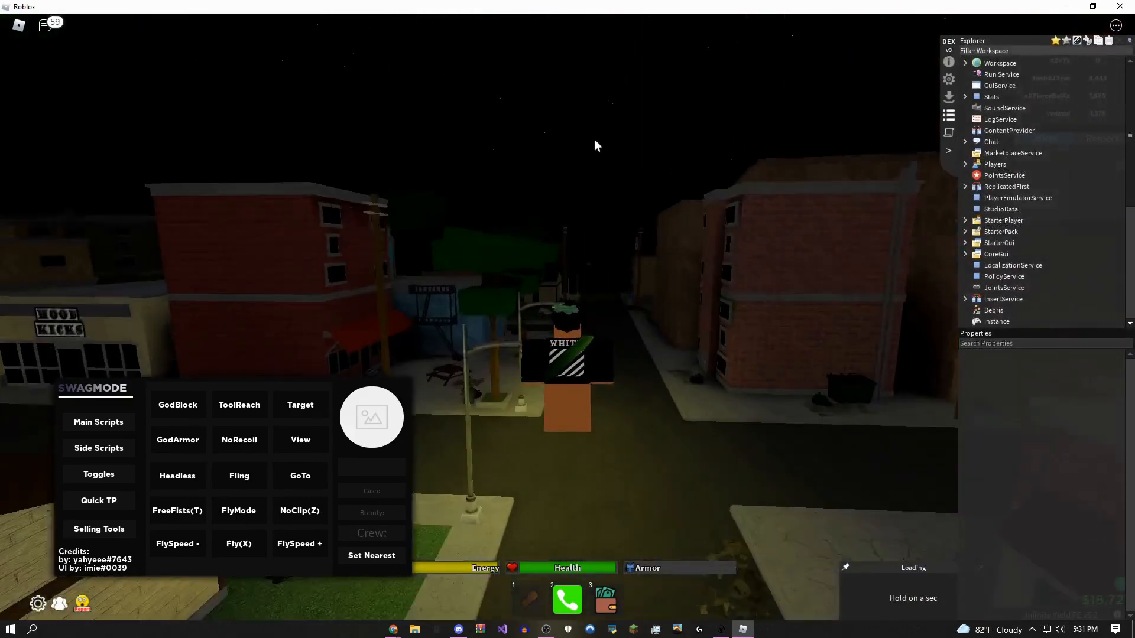
{"action": "key", "text": "w"}
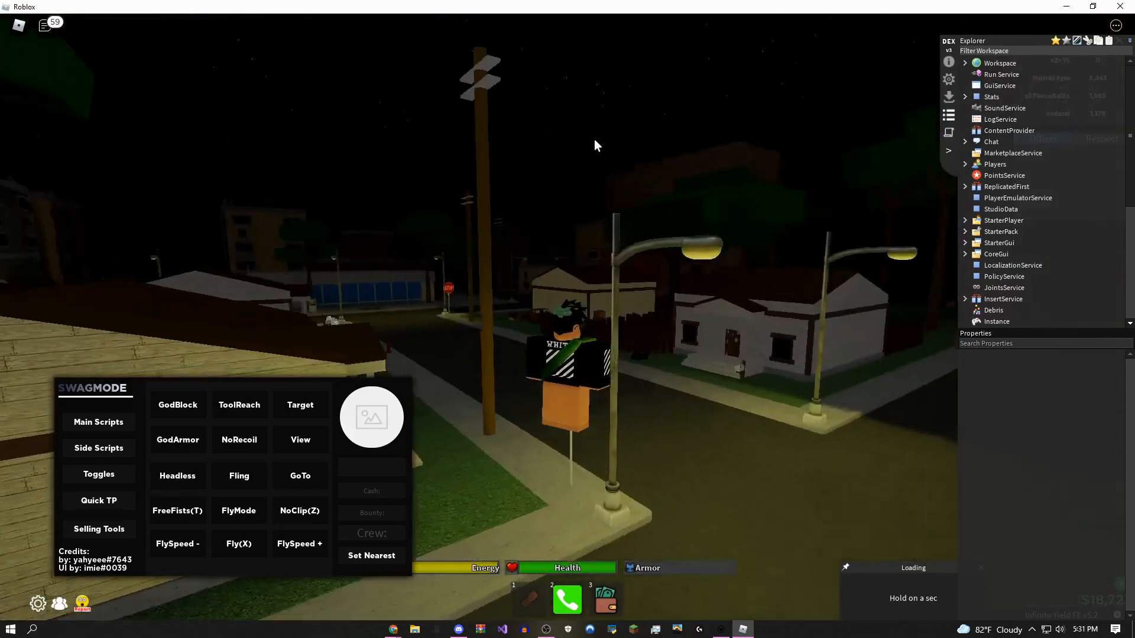
{"action": "key", "text": "w"}
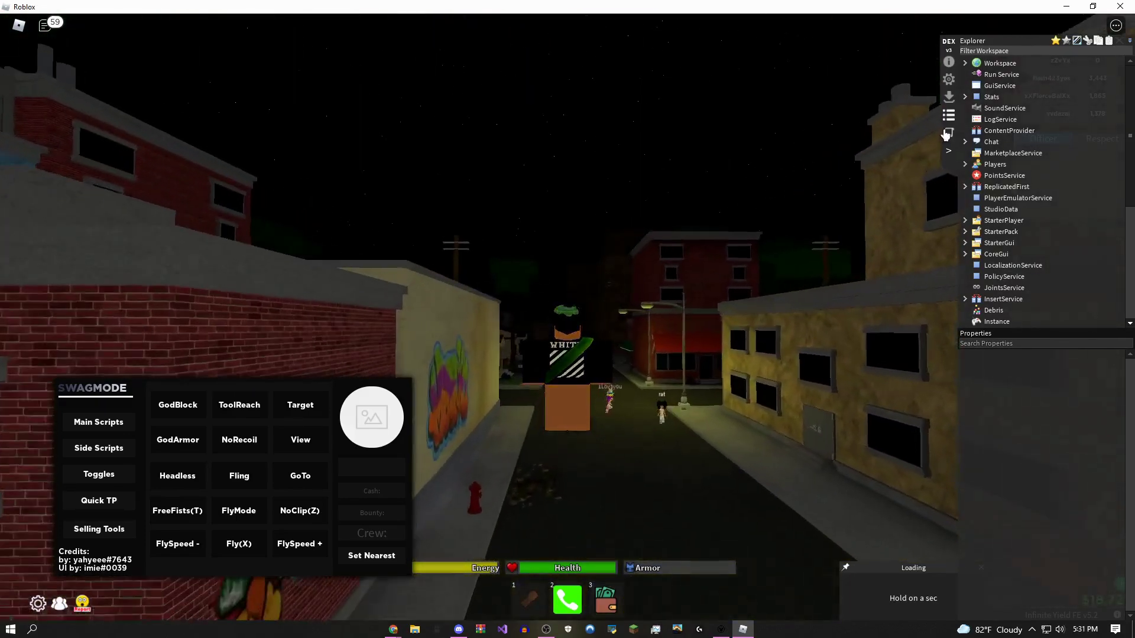
{"action": "left_click", "coordinate": [948, 150]}
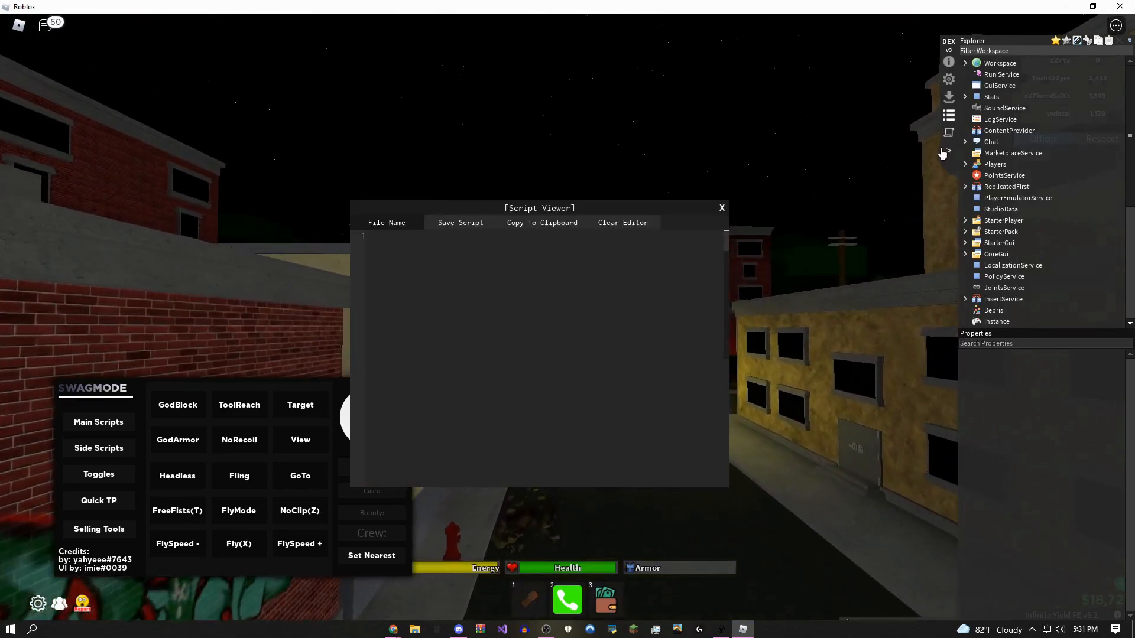
{"action": "left_click", "coordinate": [724, 208]}
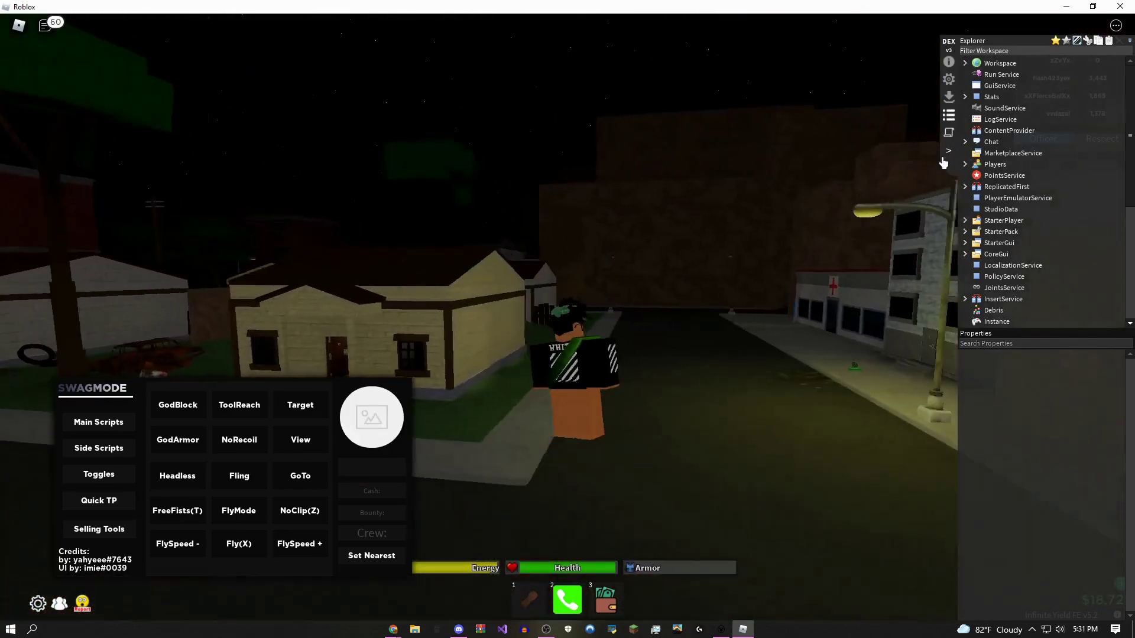
{"action": "left_click", "coordinate": [948, 41]}
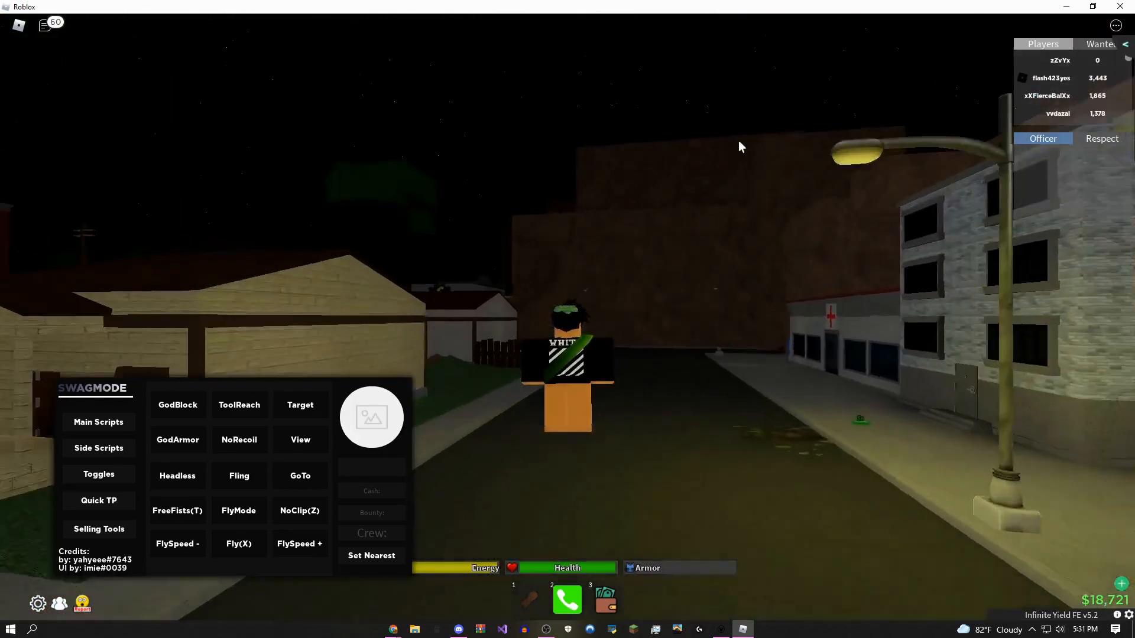
{"action": "key", "text": "w"}
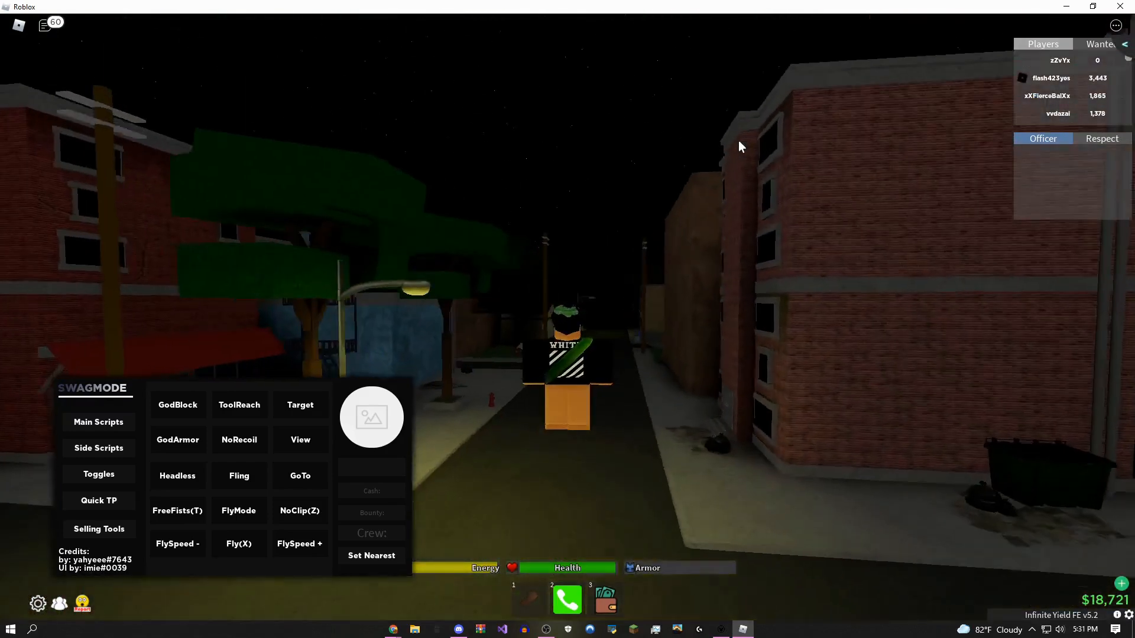
- Move the Shed's Bypasser V3 window aside and bring up the game chat with /
{"action": "key", "text": "w"}
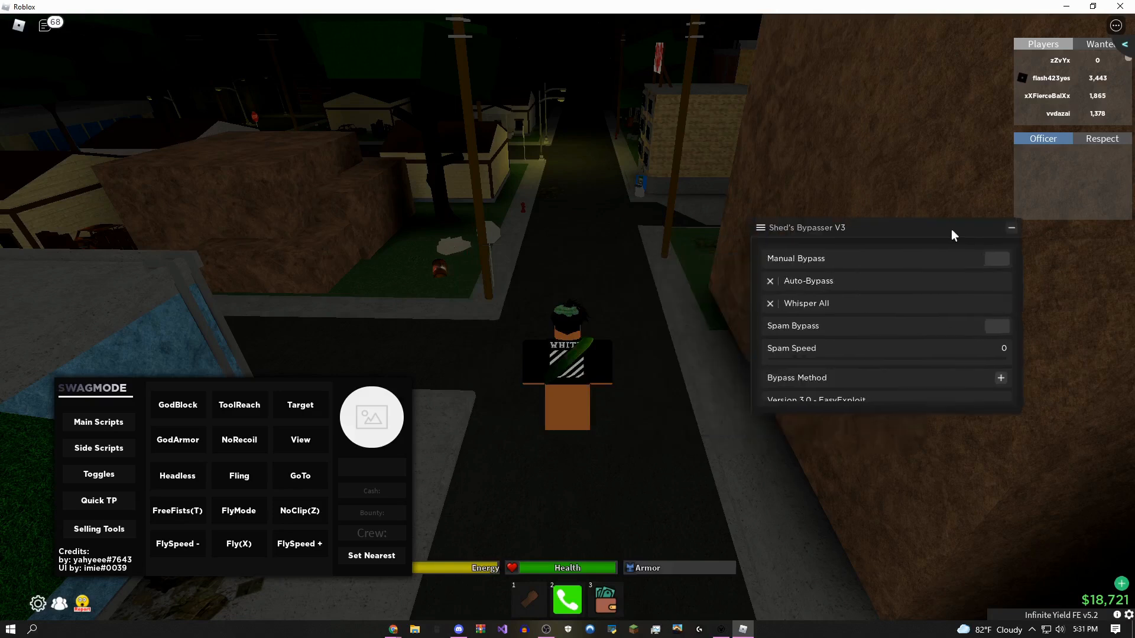
{"action": "left_click_drag", "start_coordinate": [647, 255], "coordinate": [1040, 312]}
{"action": "key", "text": "w"}
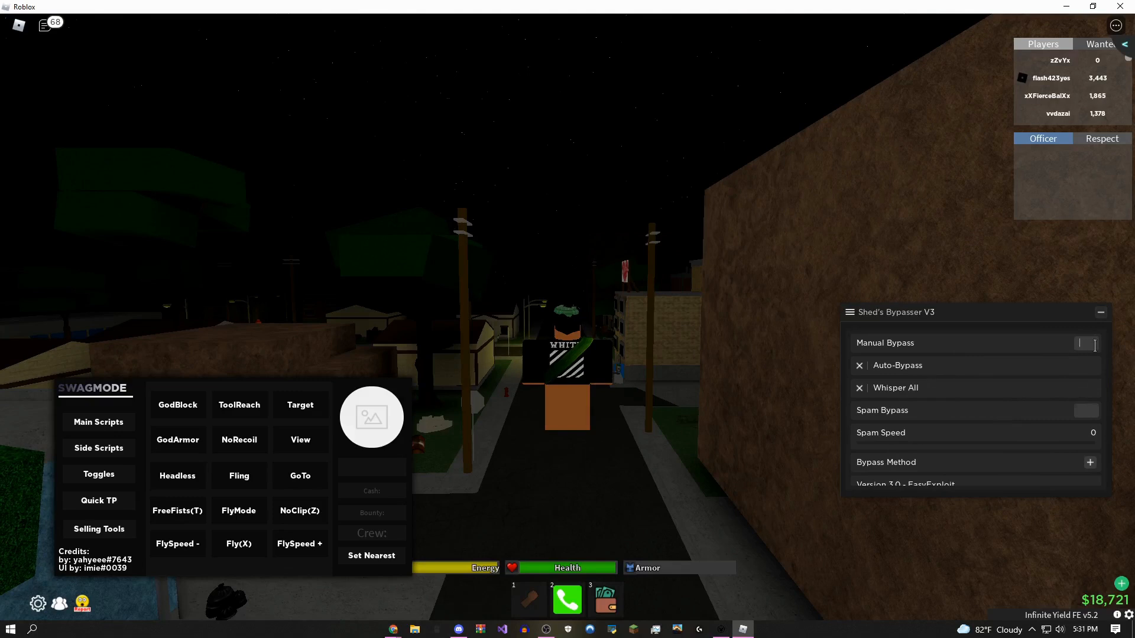
{"action": "key", "text": "slash"}
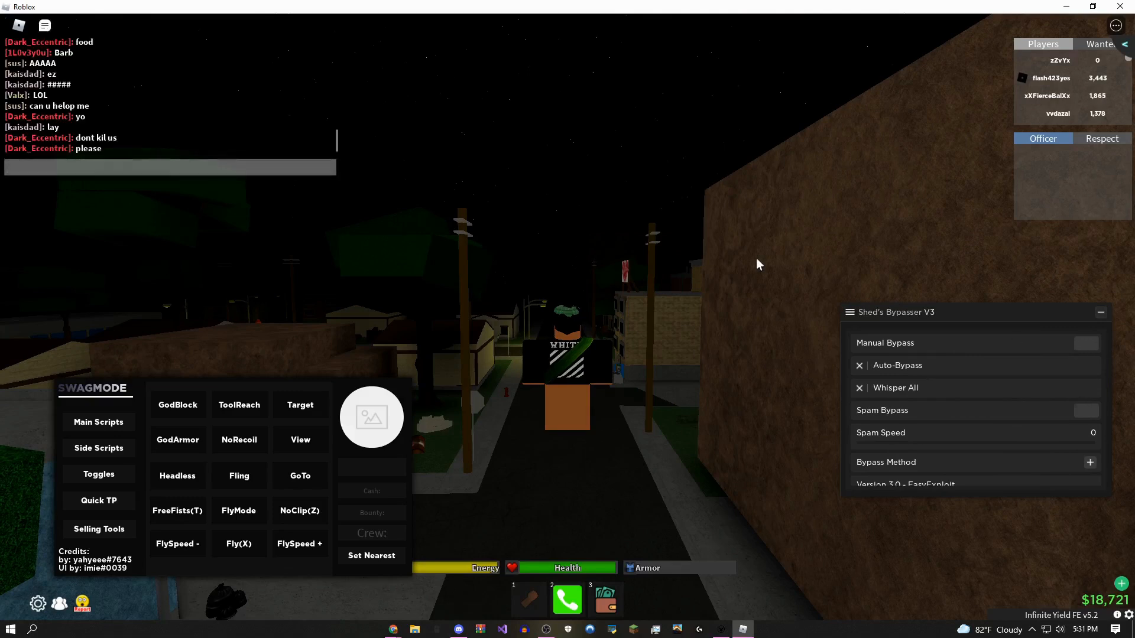
- Walk the path, then fly the character up over the buildings onto a rooftop
{"action": "key", "text": "w"}
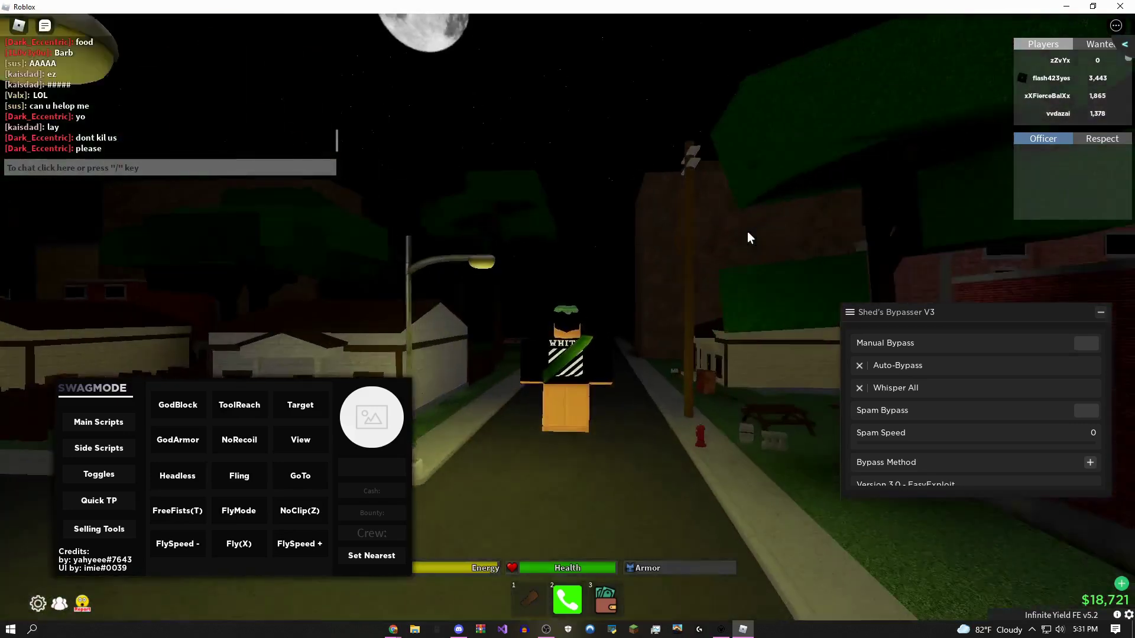
{"action": "key", "text": "w"}
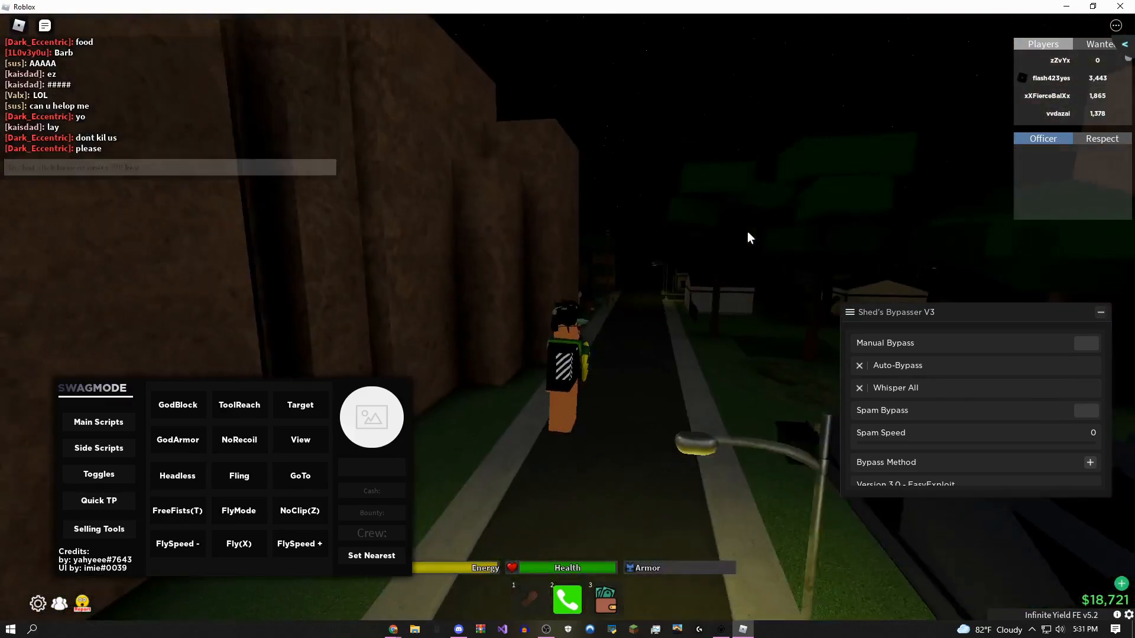
{"action": "key", "text": "w"}
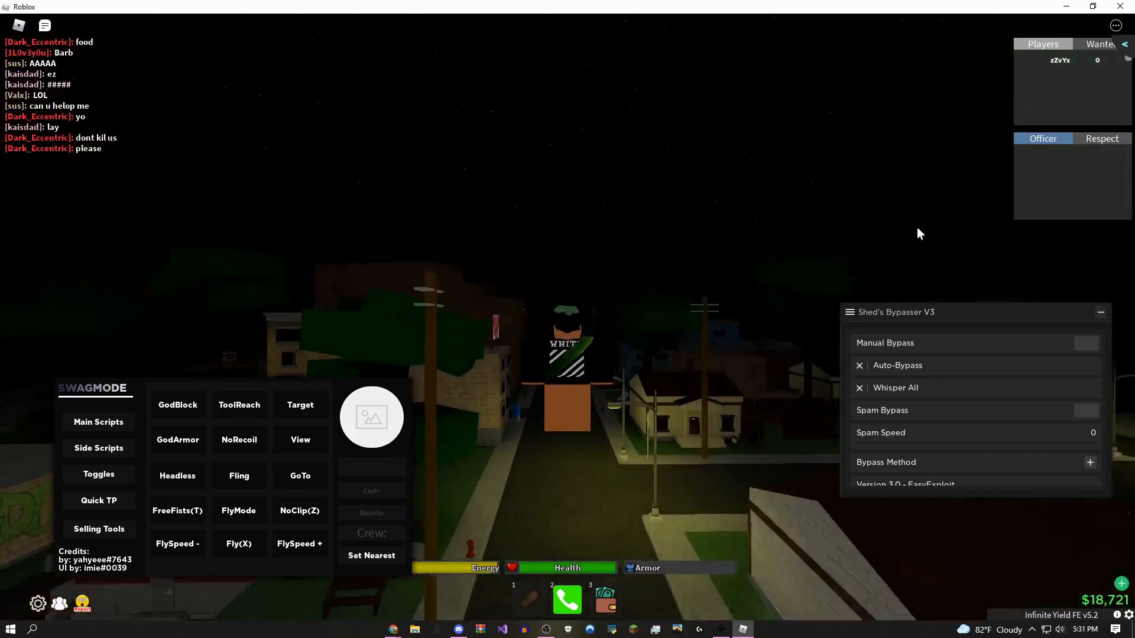
{"action": "key", "text": "w"}
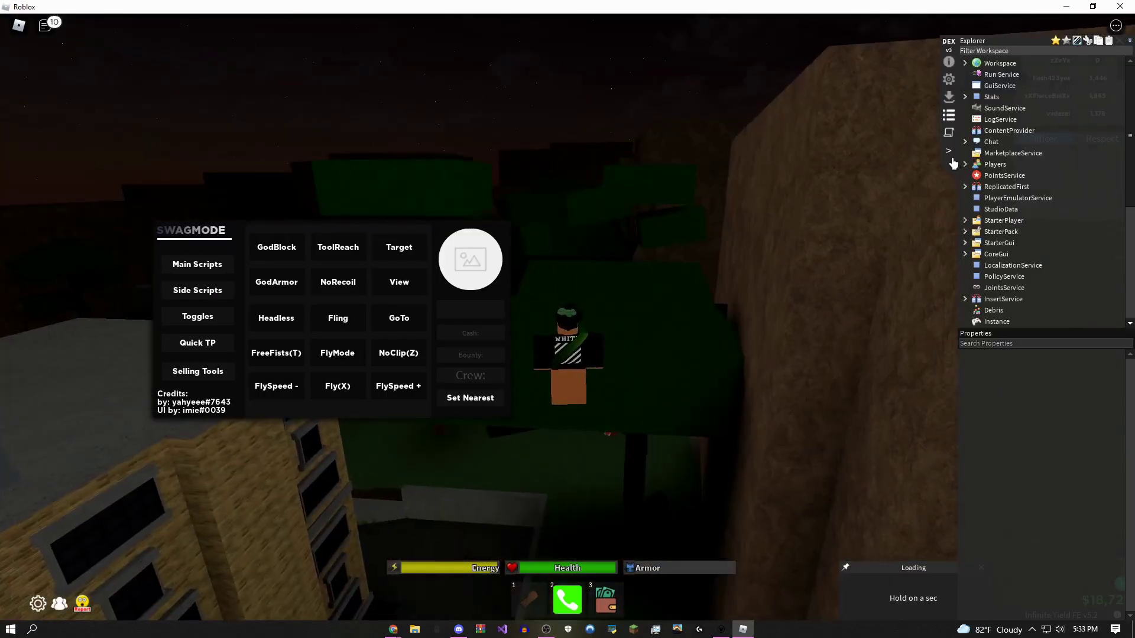
- Close the Dex explorer and fly the character from the rooftop across the town
{"action": "left_click", "coordinate": [948, 152]}
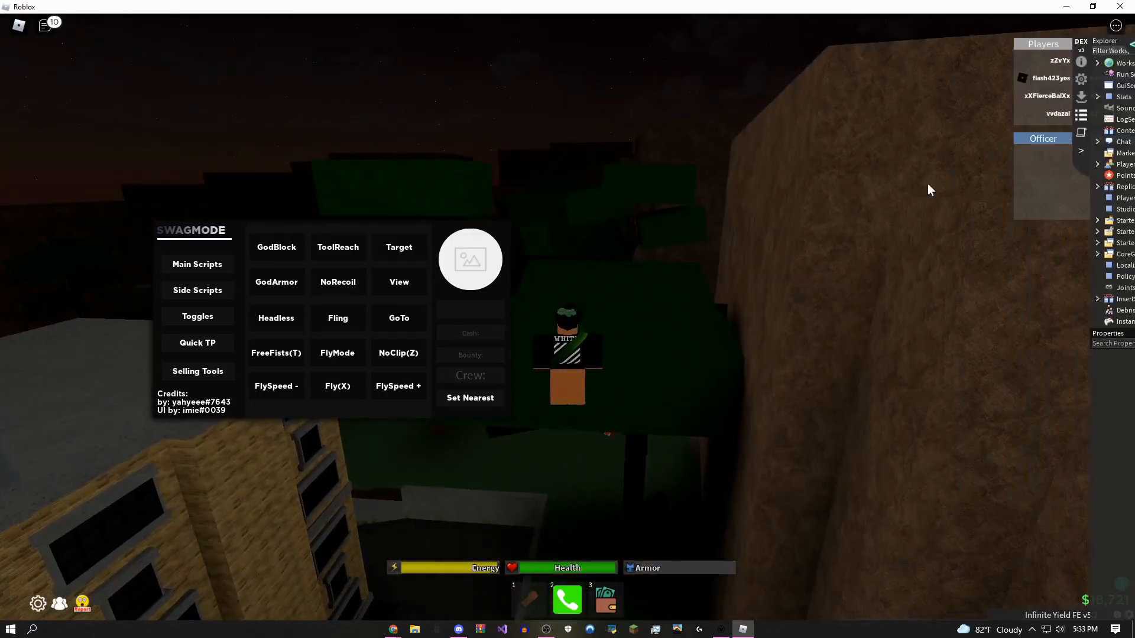
{"action": "left_click_drag", "start_coordinate": [590, 415], "coordinate": [736, 299]}
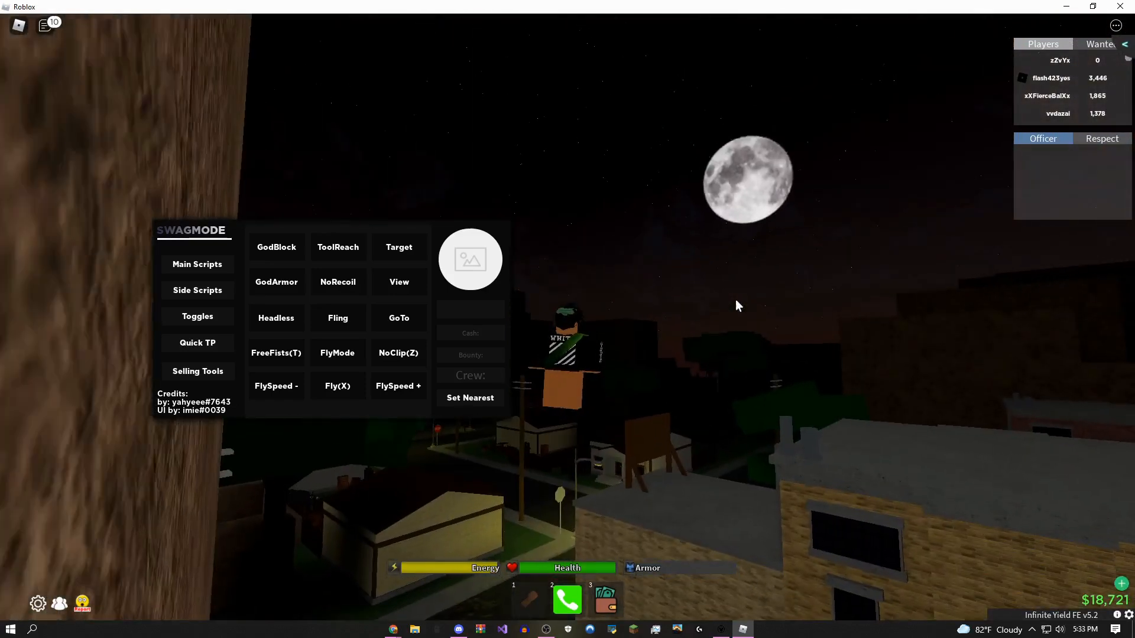
{"action": "key", "text": "w"}
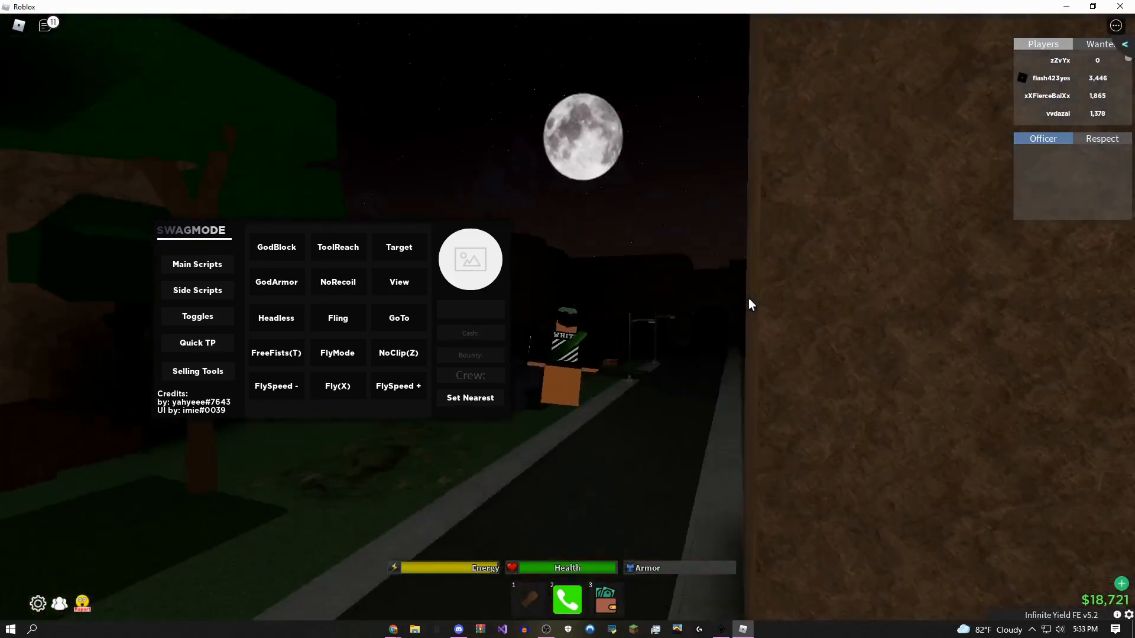
{"action": "key", "text": "w"}
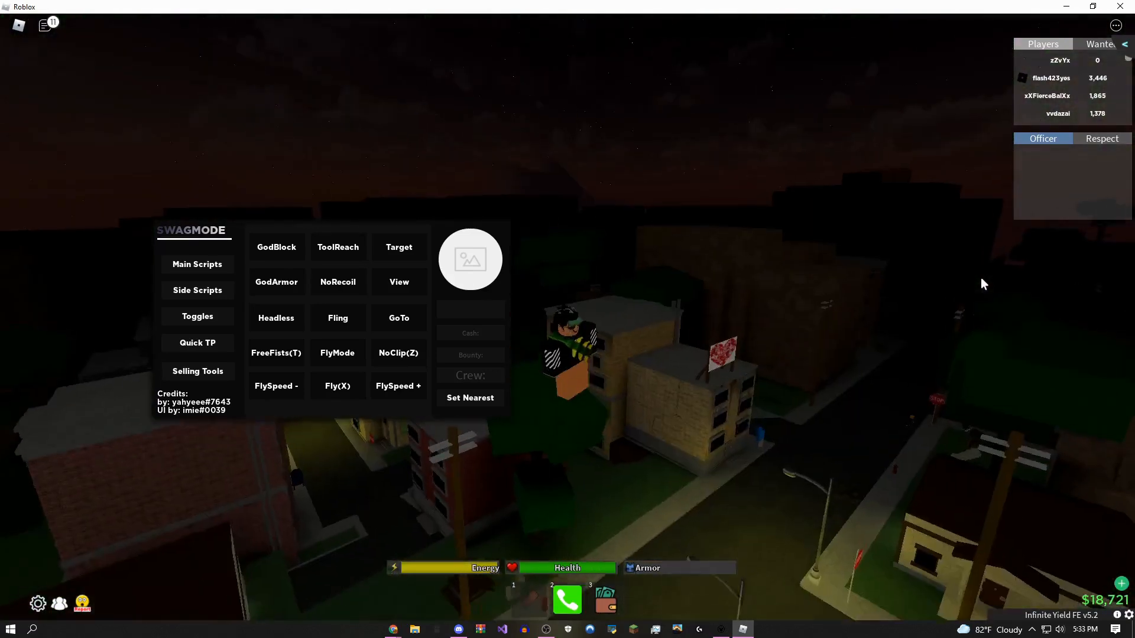
{"action": "key", "text": "w"}
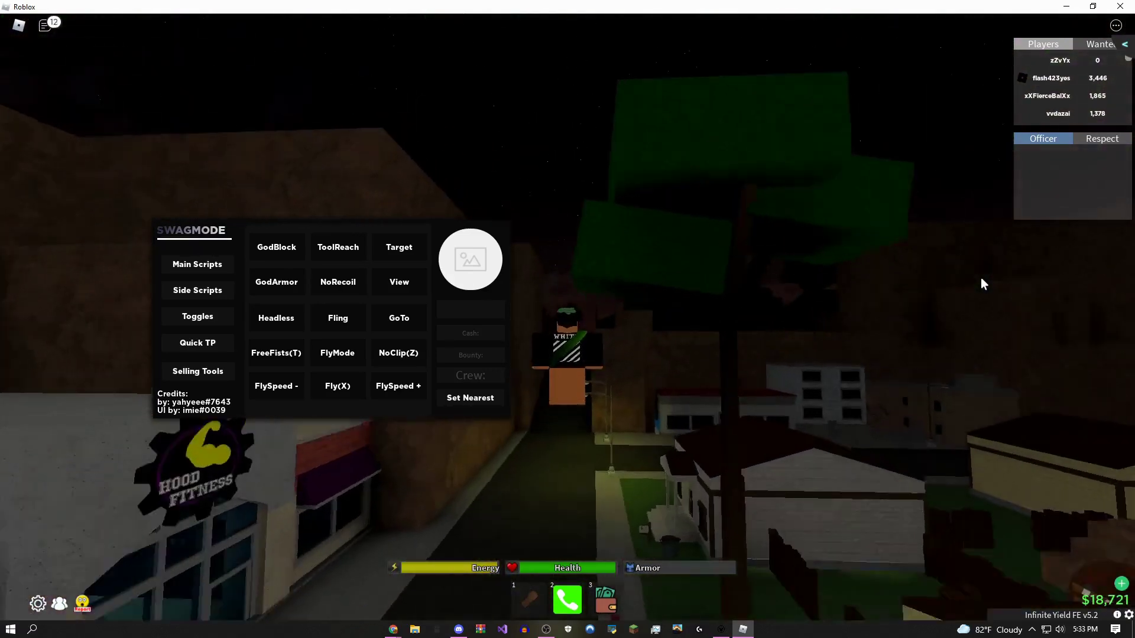
{"action": "key", "text": "w"}
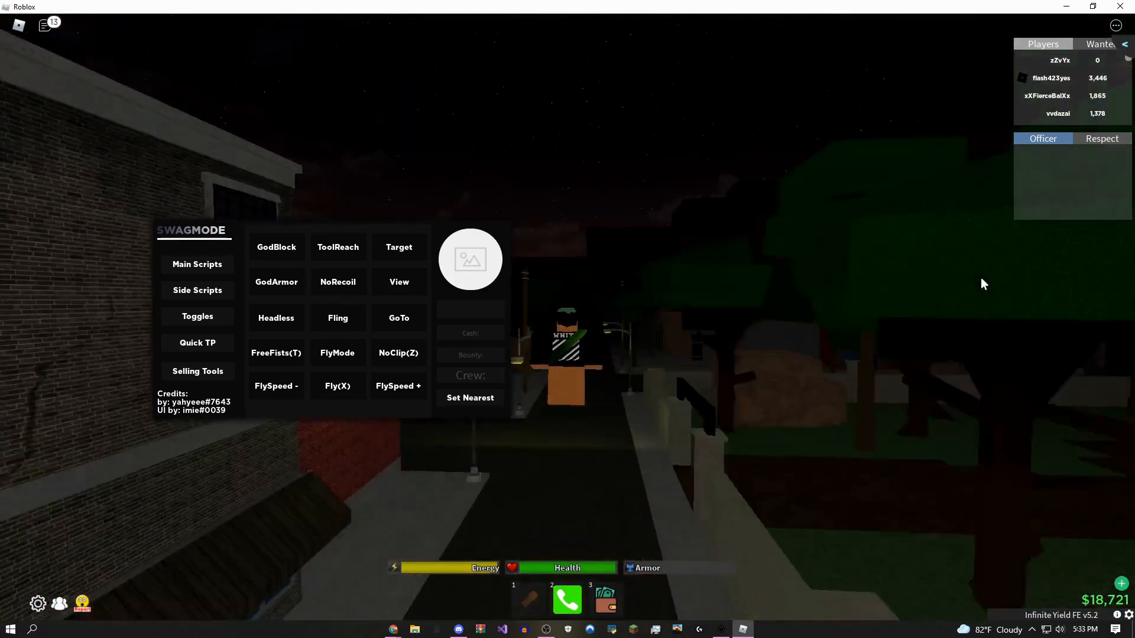
{"action": "key", "text": "w"}
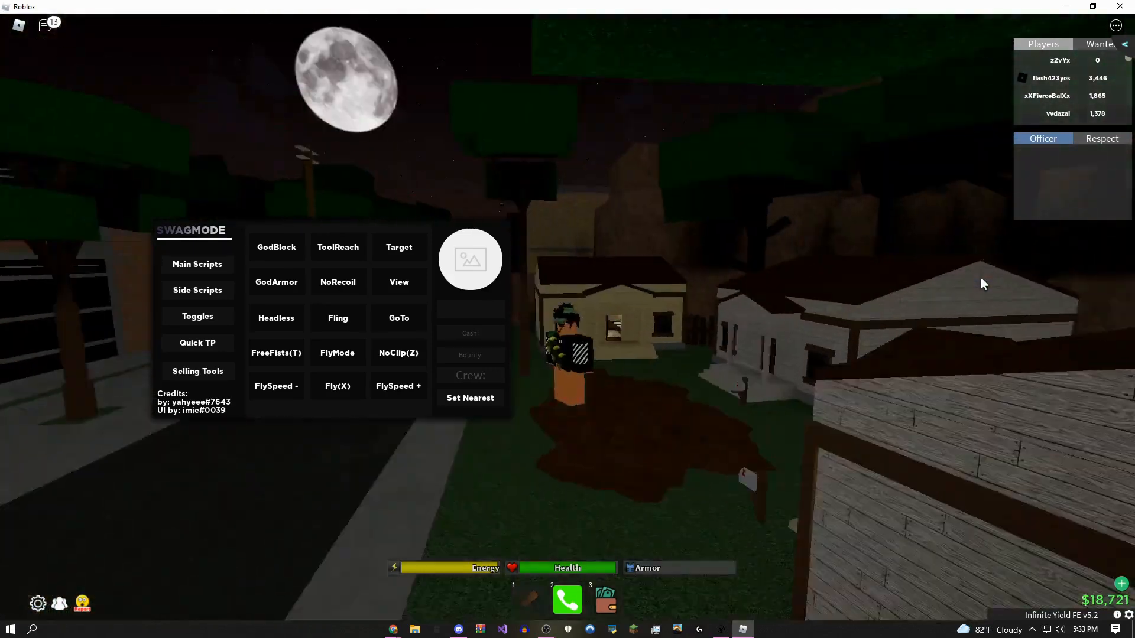
{"action": "key", "text": "w"}
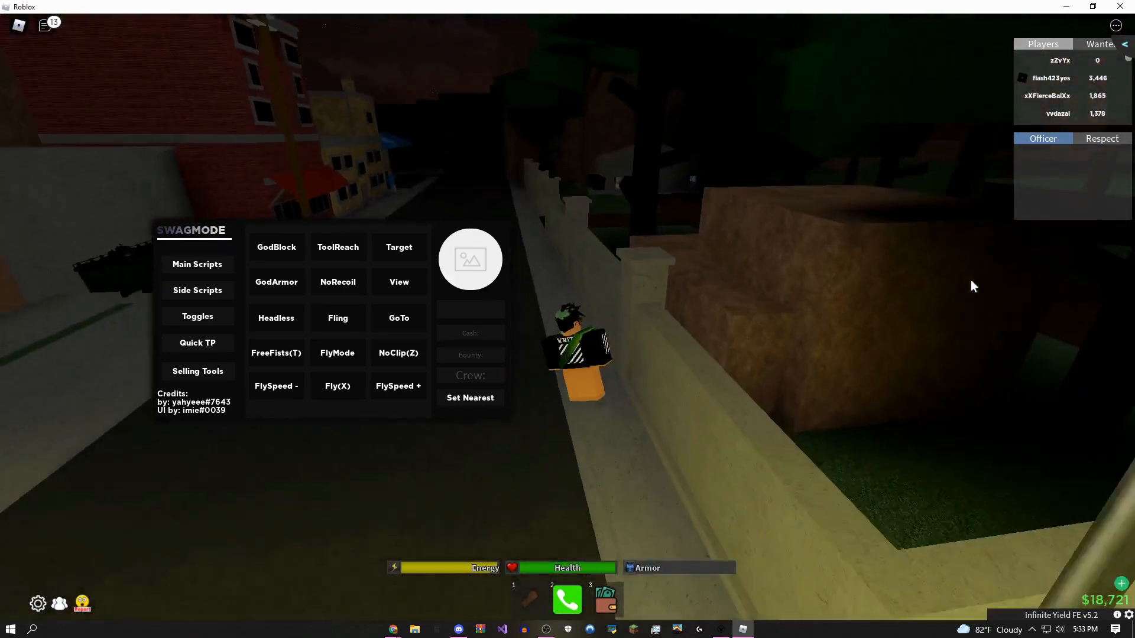
{"action": "key", "text": "w"}
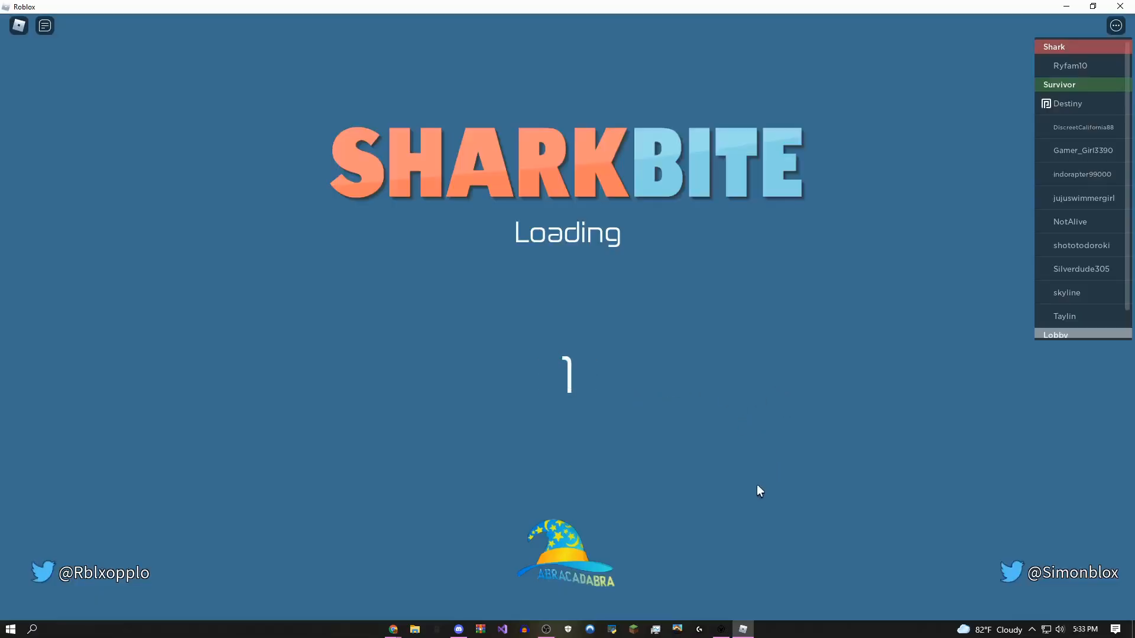
- Bring the Vega X executor back over Roblox and attach it to the loaded SharkBite game
{"action": "left_click", "coordinate": [731, 632]}
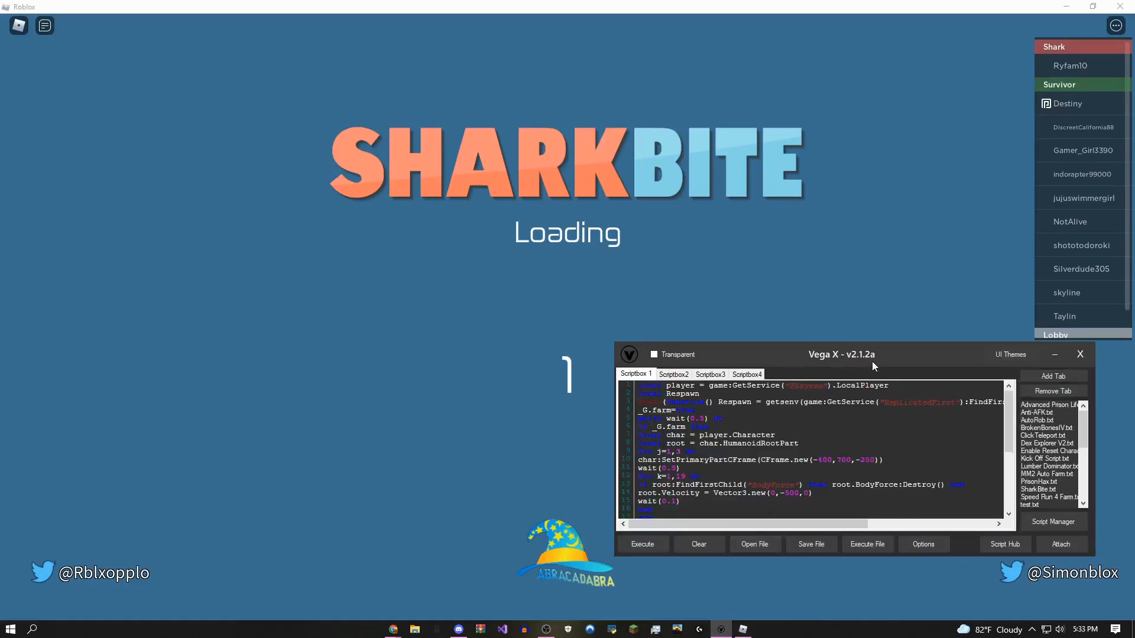
{"action": "left_click_drag", "start_coordinate": [872, 361], "coordinate": [828, 304]}
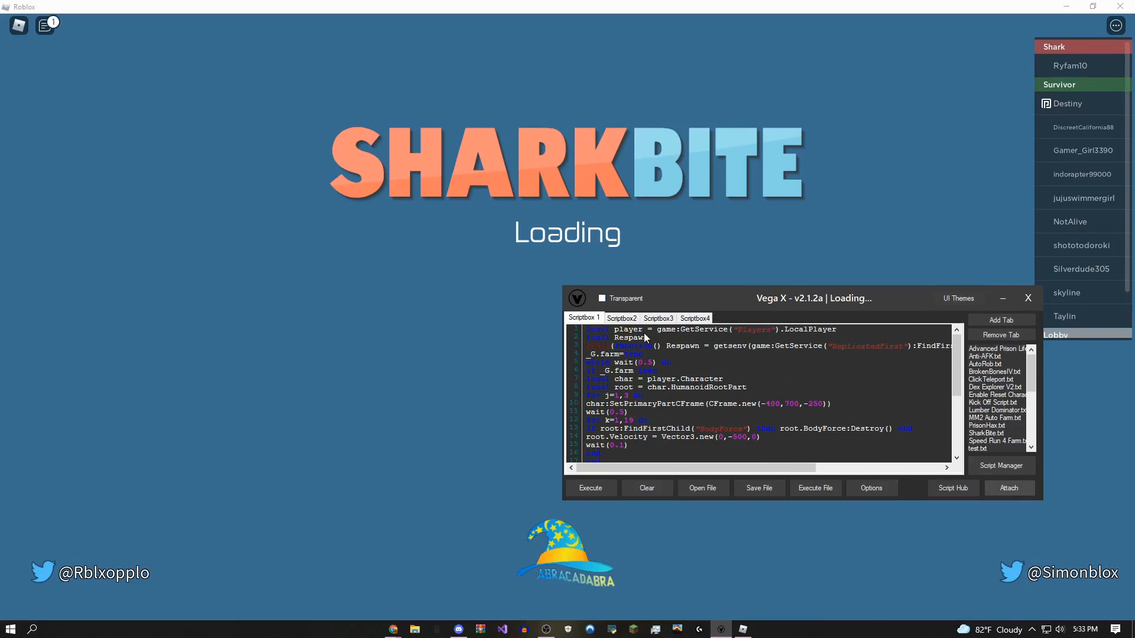
{"action": "left_click", "coordinate": [647, 352]}
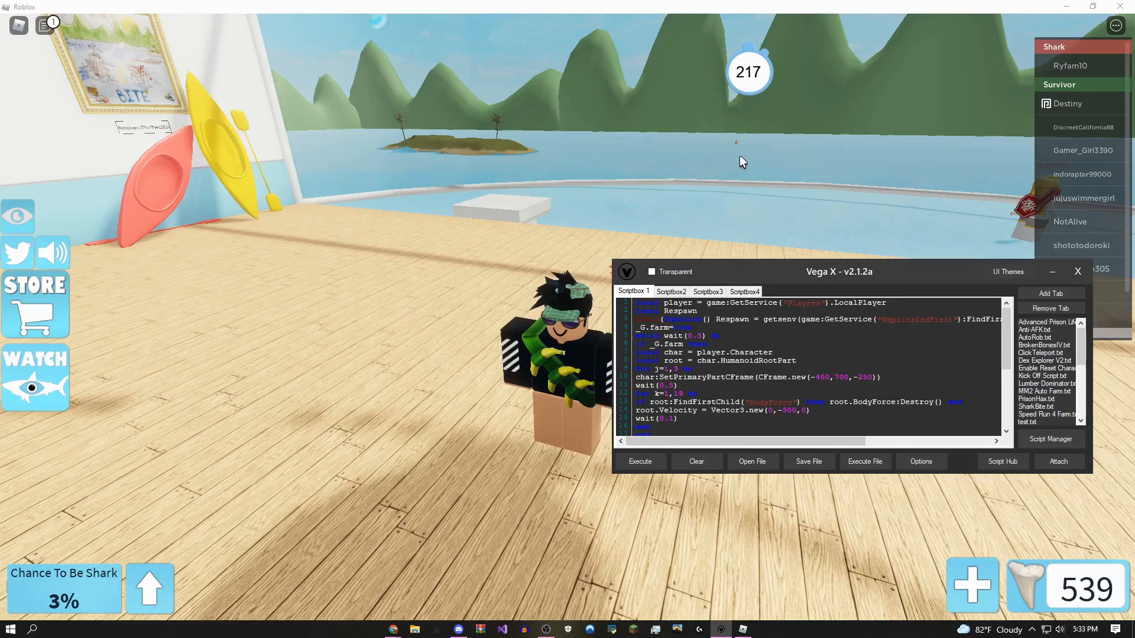
- Turn the camera toward the lobby and bring up the Vega X Script Hub
{"action": "left_click_drag", "start_coordinate": [728, 175], "coordinate": [729, 174]}
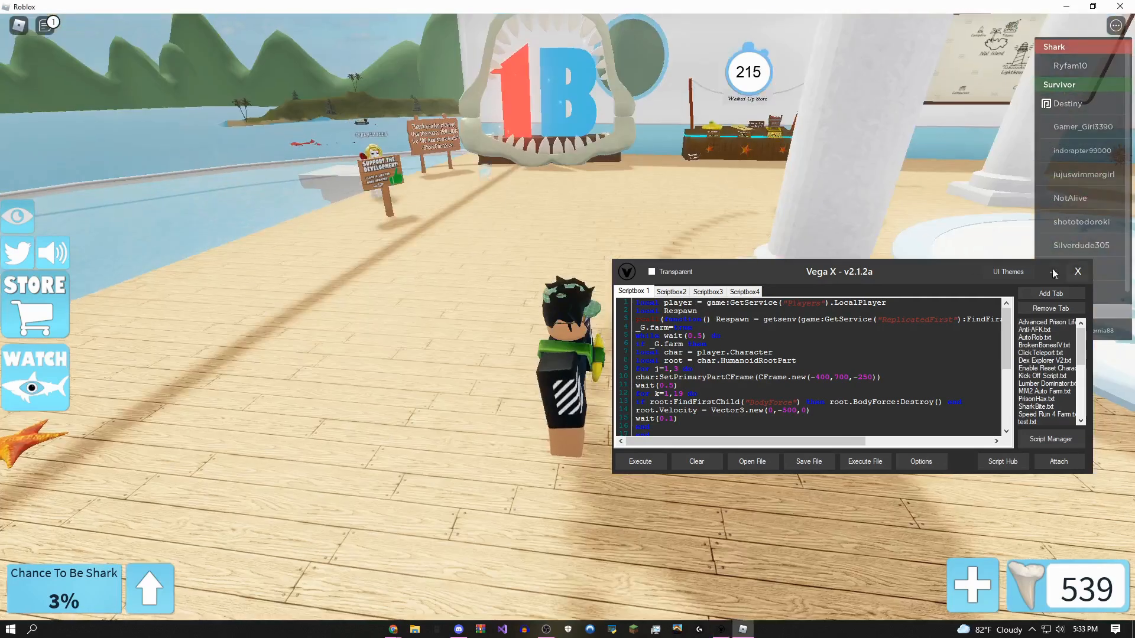
{"action": "left_click", "coordinate": [1001, 461]}
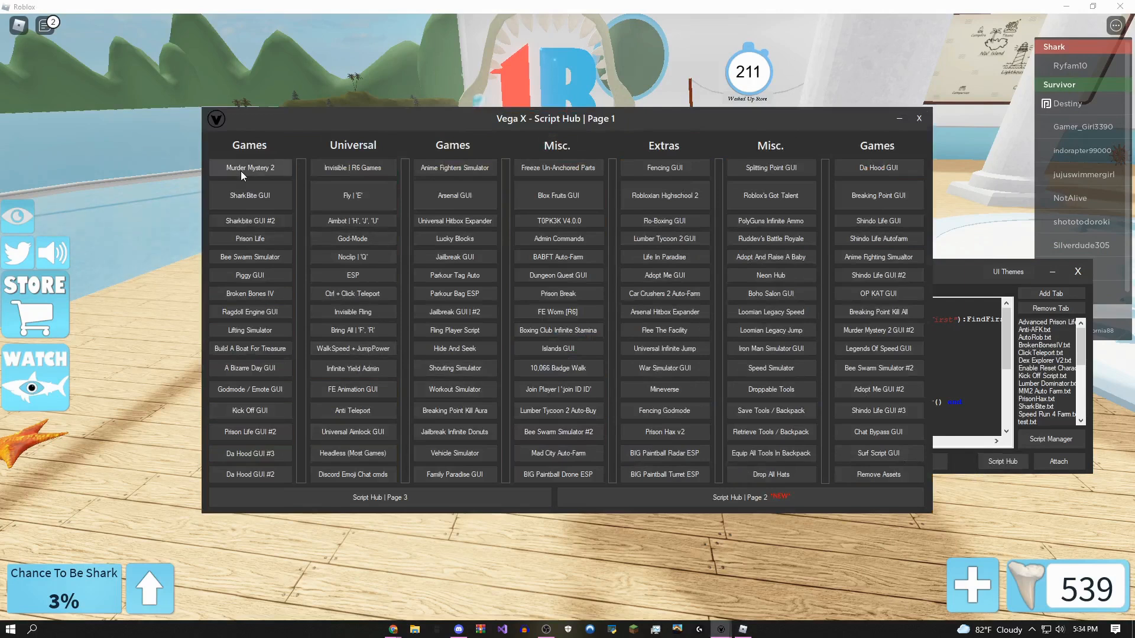
- Run the SharkBite GUI hub script, hide Vega X and park the Sharkbite cheat panel on the right
{"action": "left_click", "coordinate": [268, 197]}
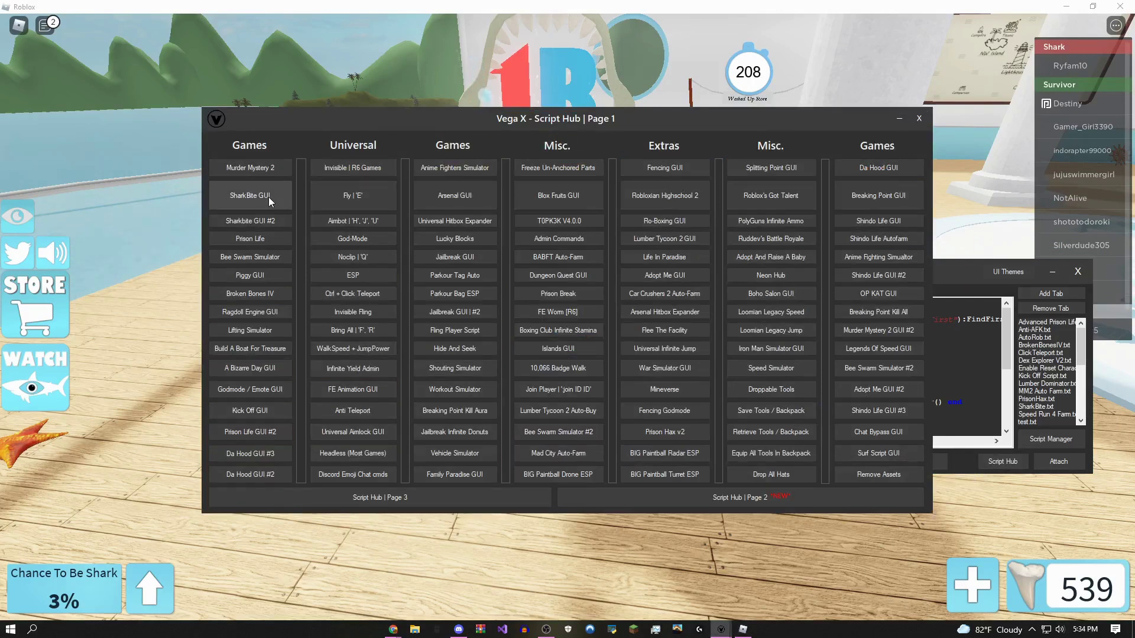
{"action": "left_click", "coordinate": [920, 118]}
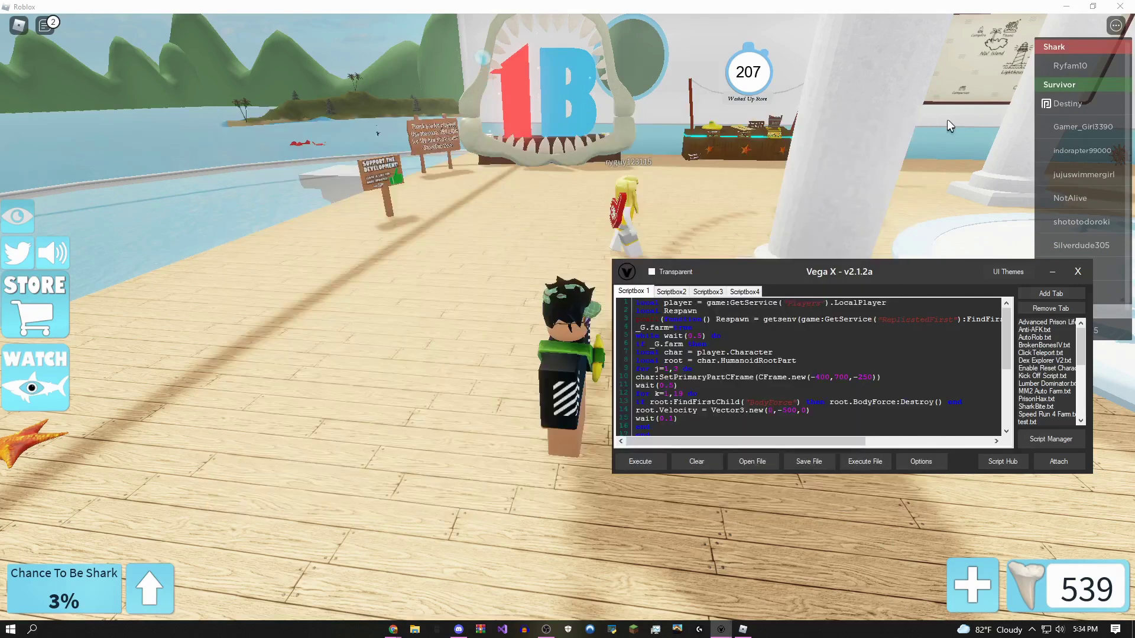
{"action": "left_click", "coordinate": [1051, 271]}
{"action": "left_click_drag", "start_coordinate": [95, 57], "coordinate": [953, 178]}
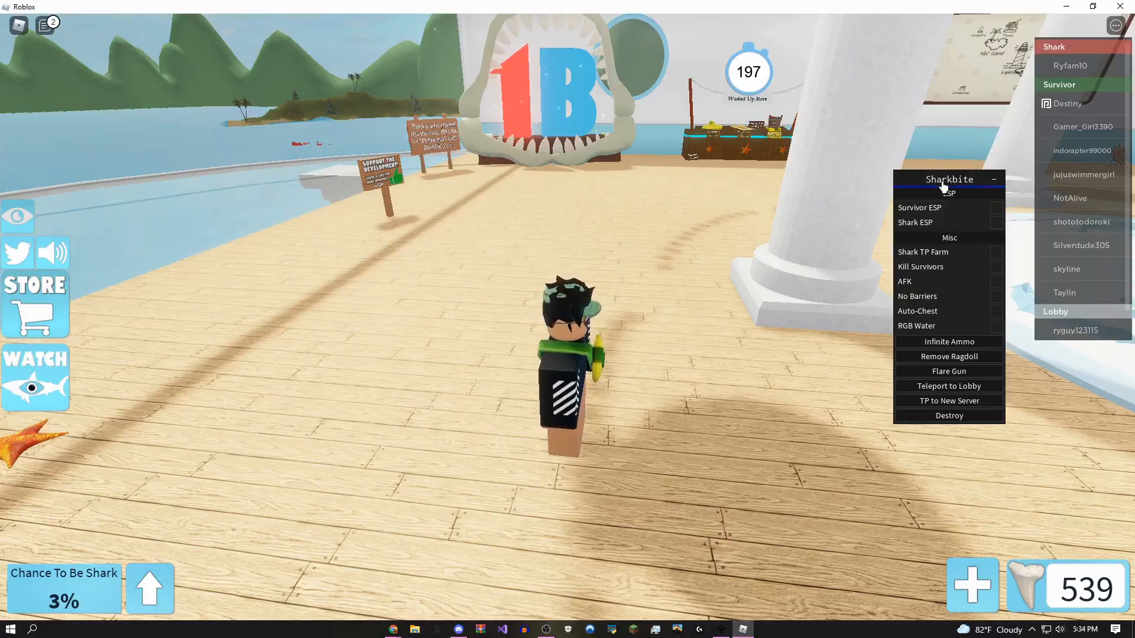
- Rotate the camera around the avatar to look over the SharkBite lobby with the cheat panel up
{"action": "key", "text": "Left"}
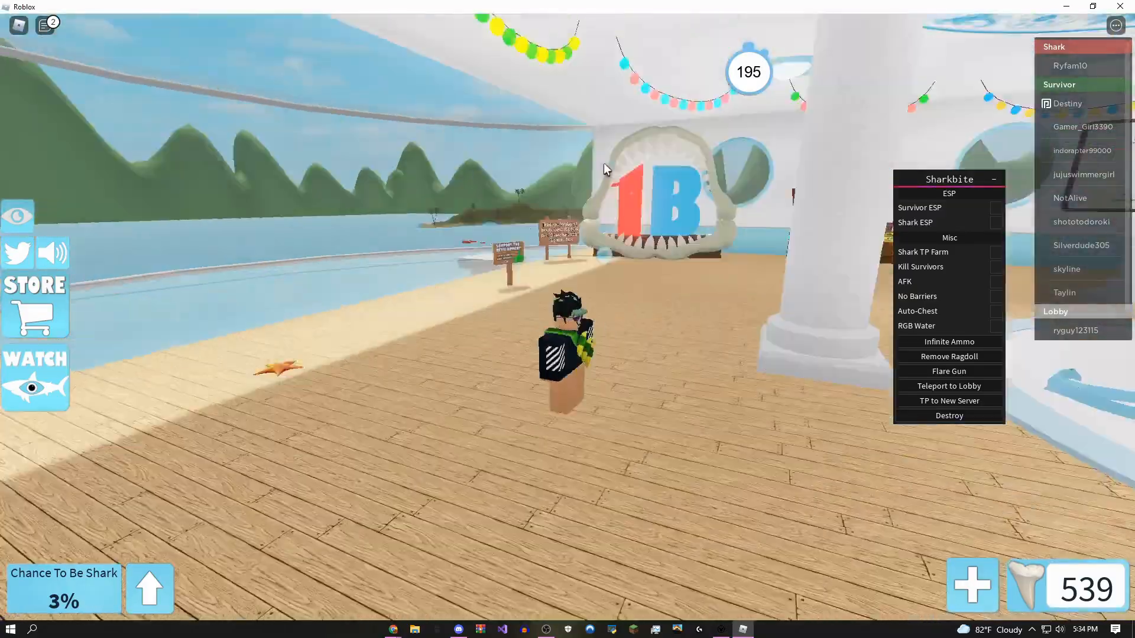
{"action": "key", "text": "Left"}
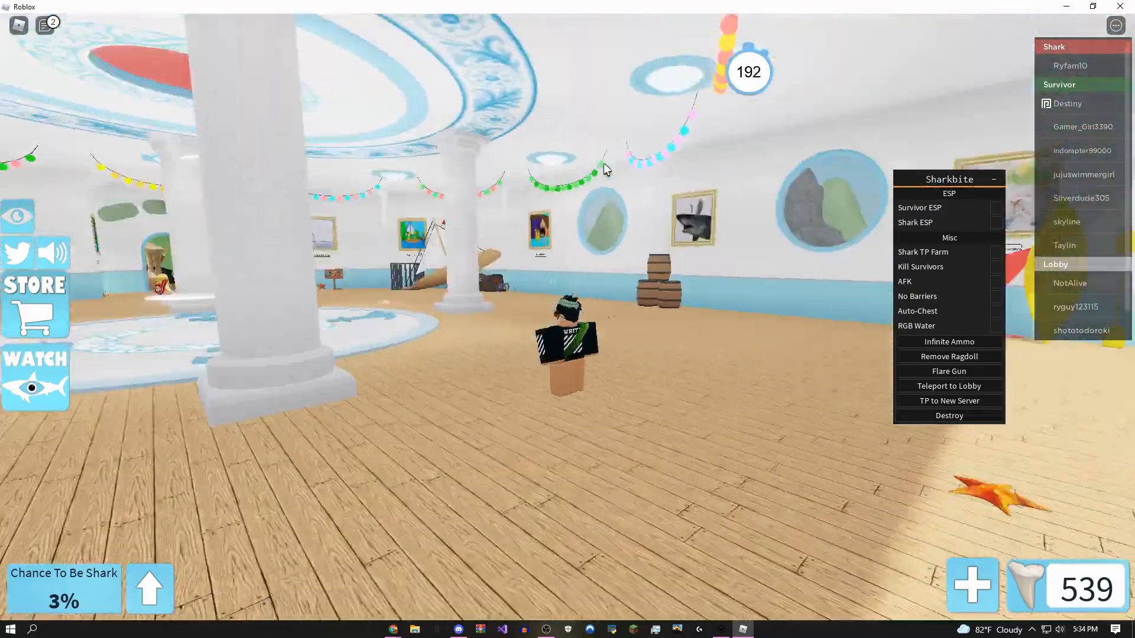
{"action": "key", "text": "Left"}
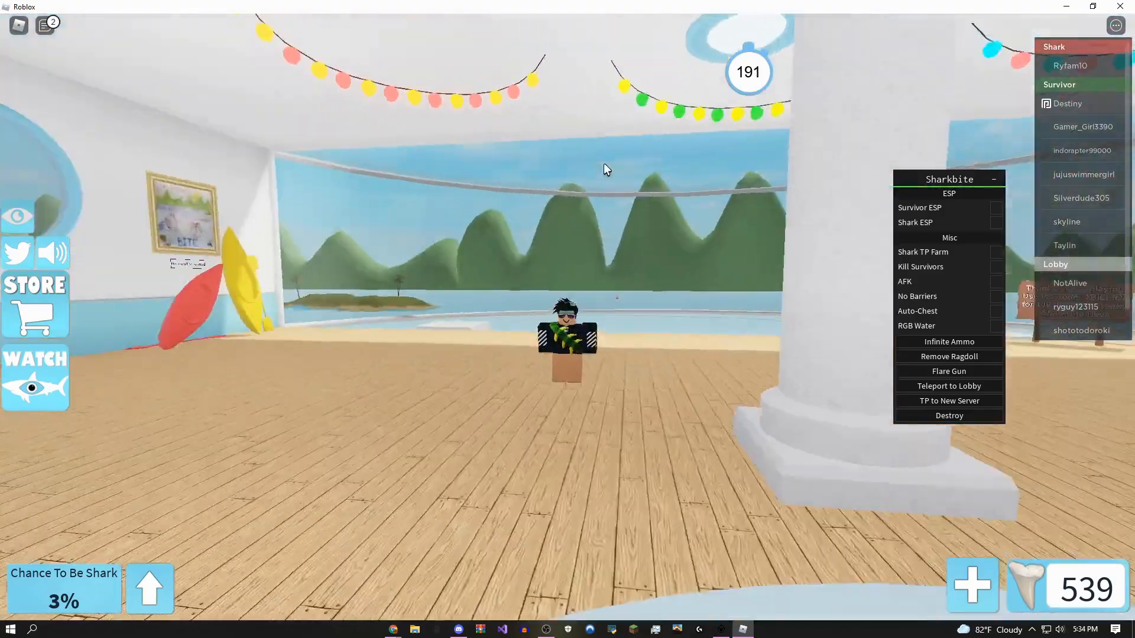
{"action": "key", "text": "Left"}
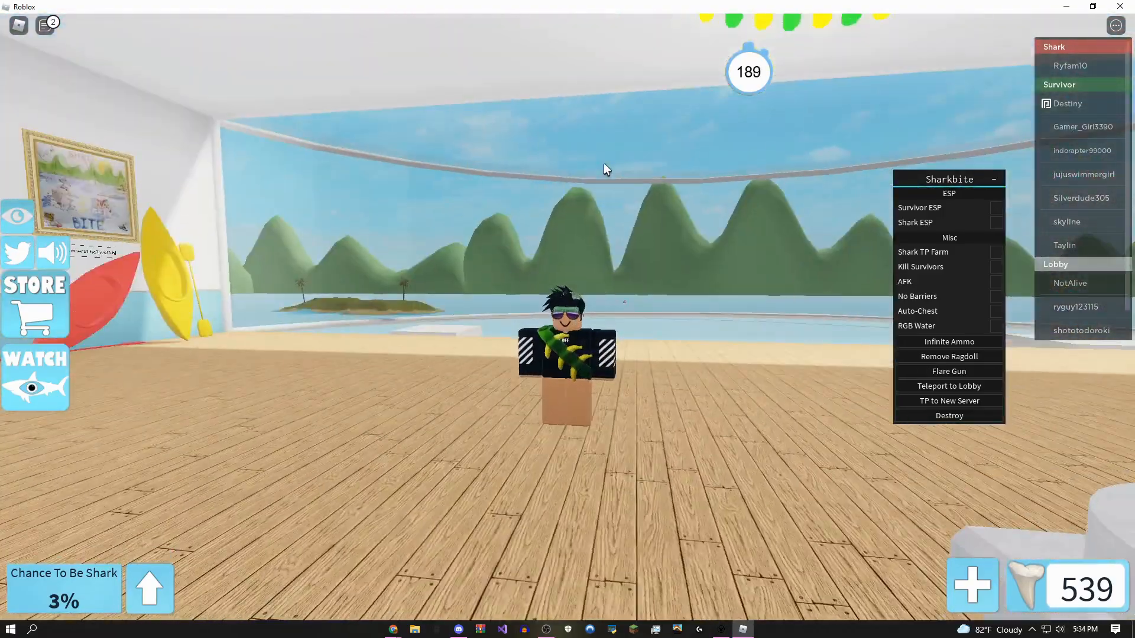
{"action": "scroll", "coordinate": [604, 162], "scroll_direction": "up", "scroll_amount": 2}
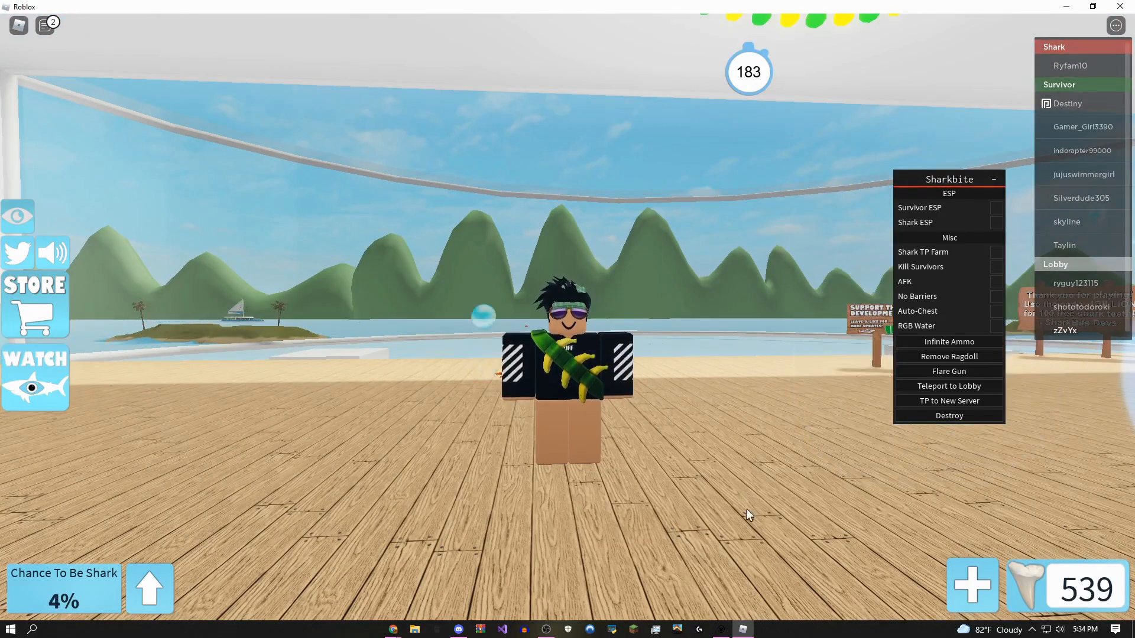
- Bring the Vega X executor window back up near the centre of the screen
{"action": "left_click", "coordinate": [742, 629]}
{"action": "left_click_drag", "start_coordinate": [754, 238], "coordinate": [672, 255]}
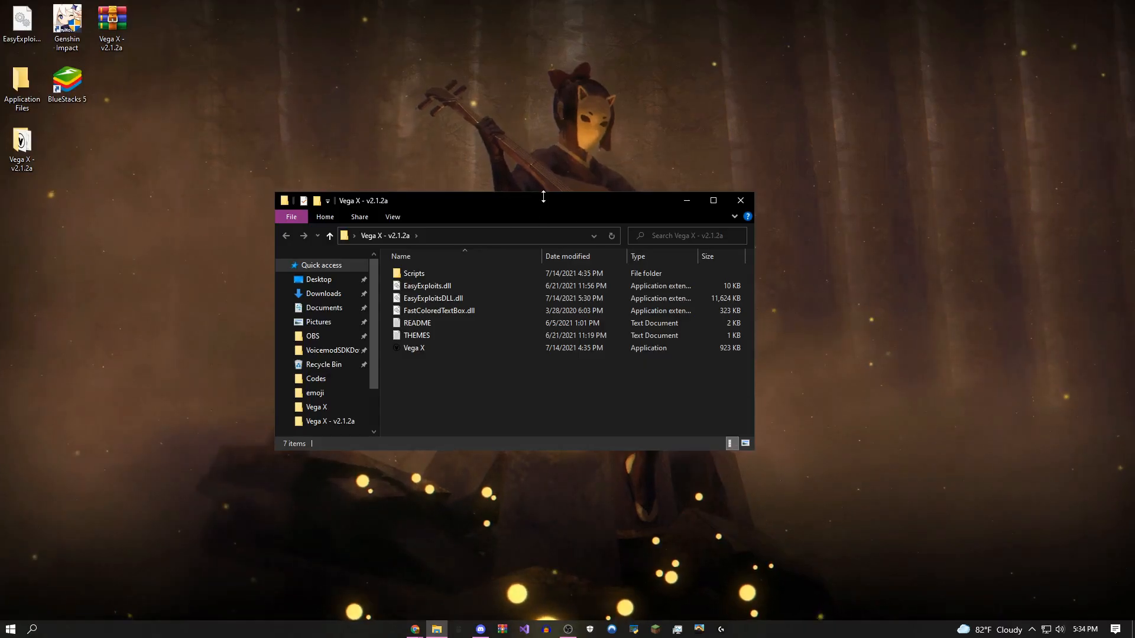
- Close the Vega X executor from its folder window, confirming Yes to exit
{"action": "left_click_drag", "start_coordinate": [541, 199], "coordinate": [645, 230]}
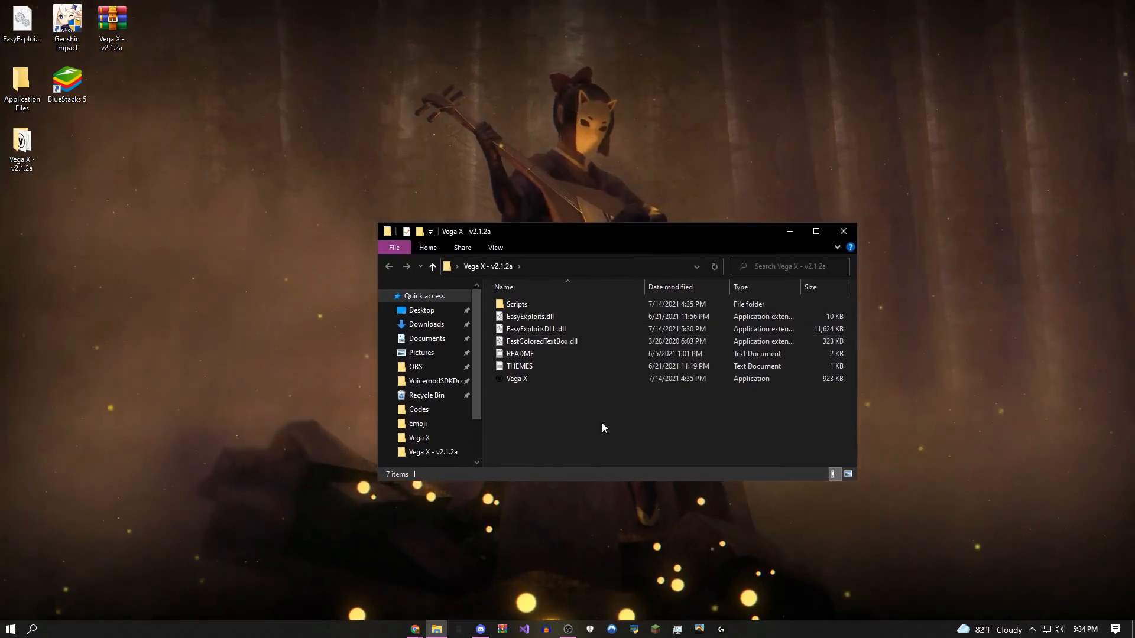
{"action": "left_click", "coordinate": [608, 379]}
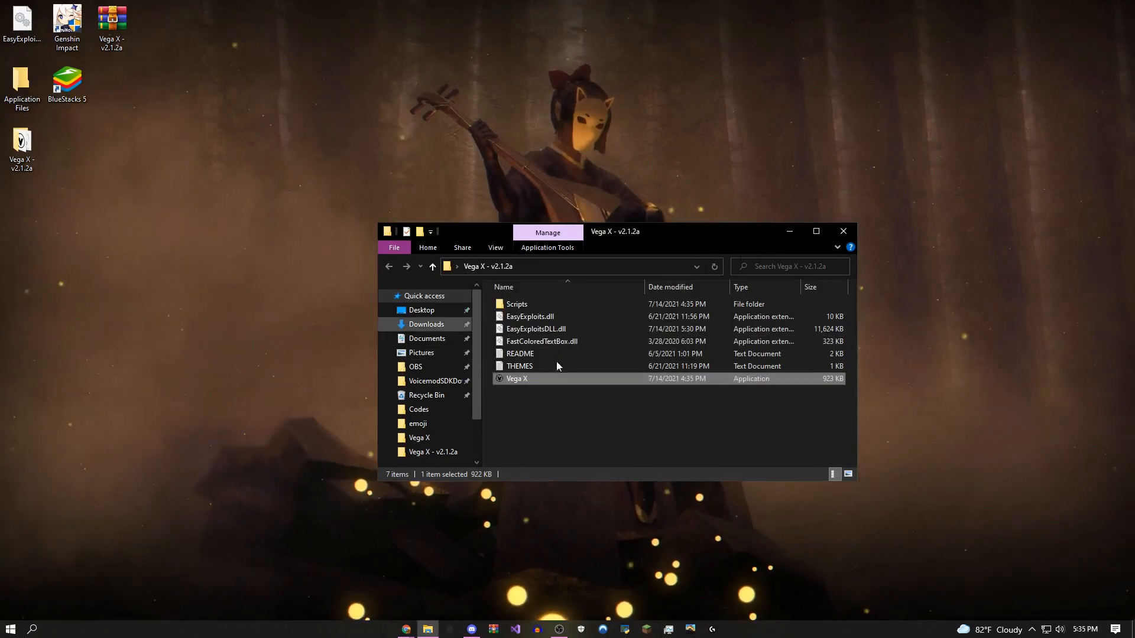
{"action": "left_click", "coordinate": [607, 359]}
{"action": "left_click", "coordinate": [792, 216]}
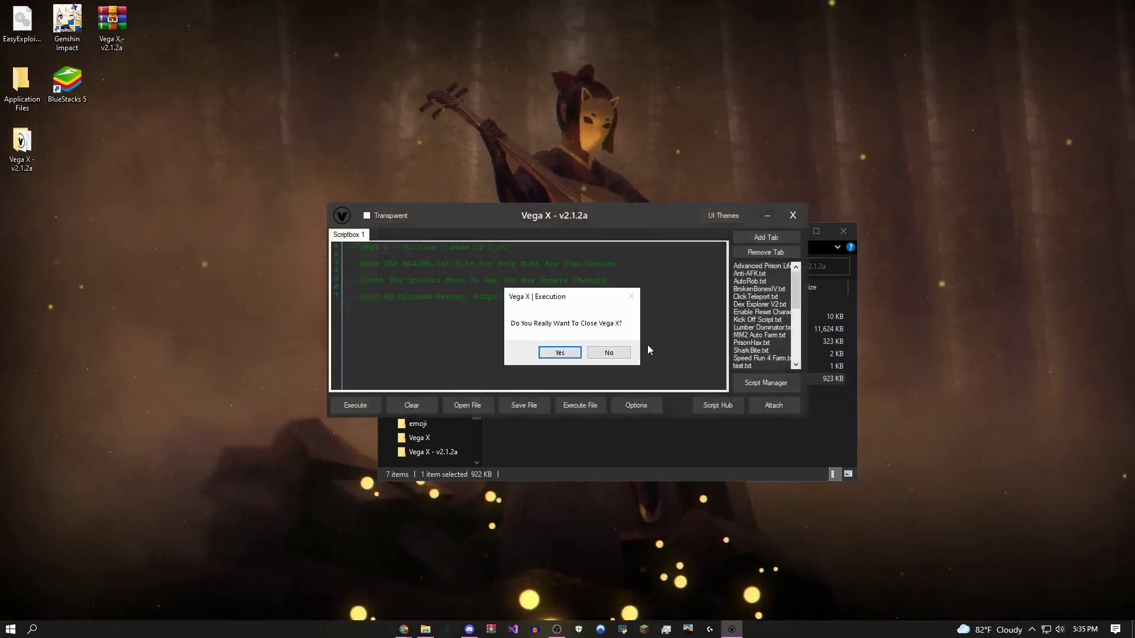
{"action": "left_click", "coordinate": [613, 352]}
{"action": "left_click", "coordinate": [675, 432]}
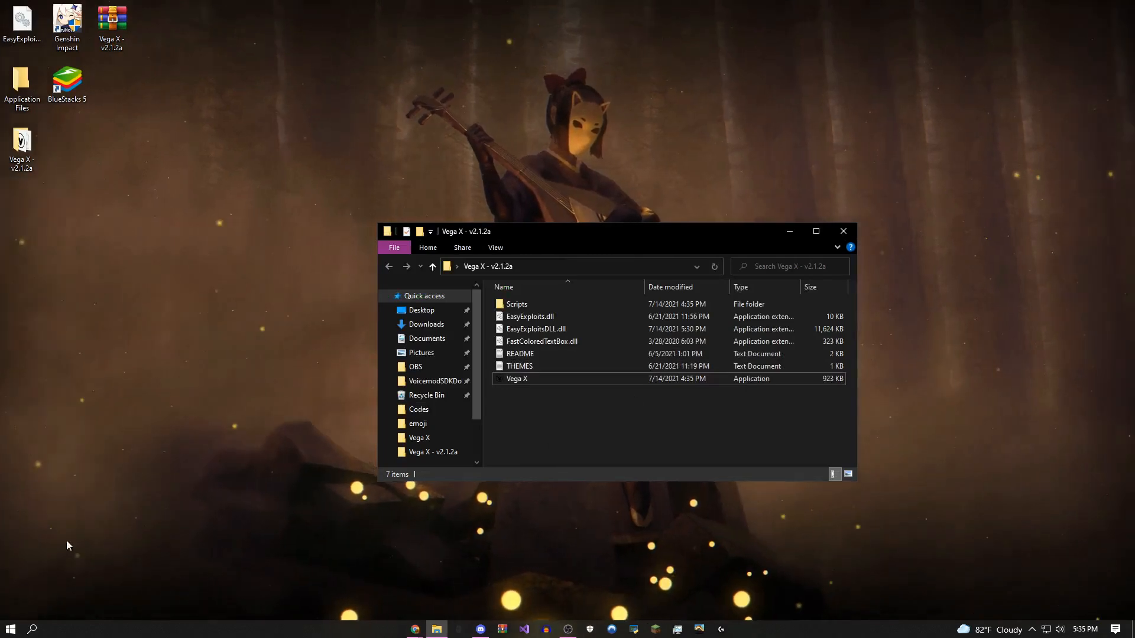
- Launch Windows Security from the Start search
{"action": "left_click", "coordinate": [33, 631]}
{"action": "type", "text": "windows"}
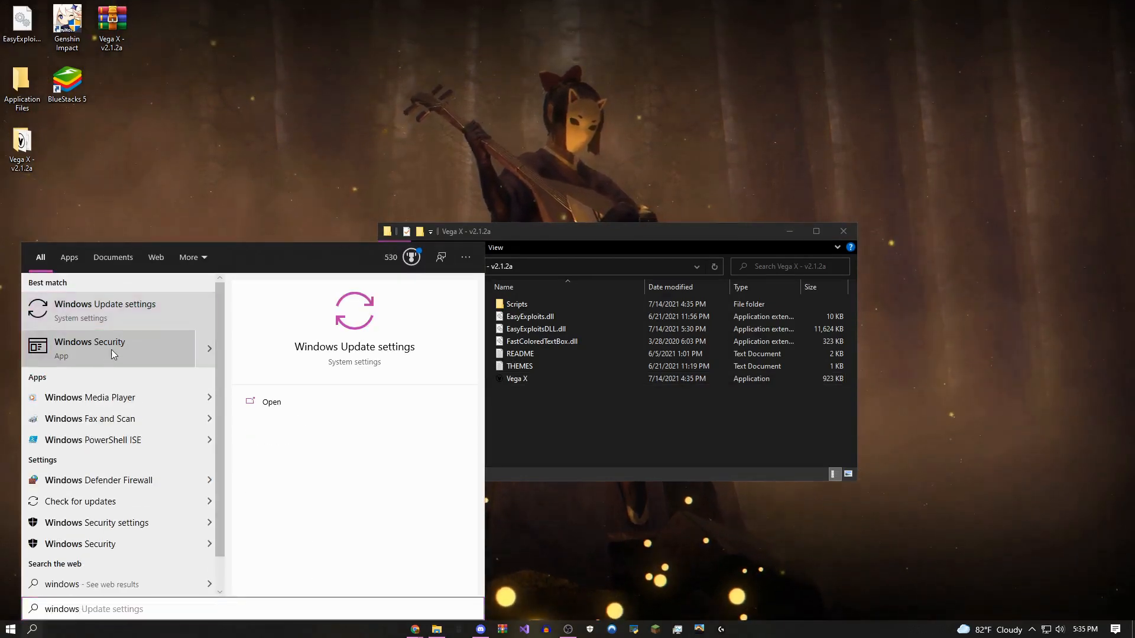
{"action": "left_click", "coordinate": [110, 350]}
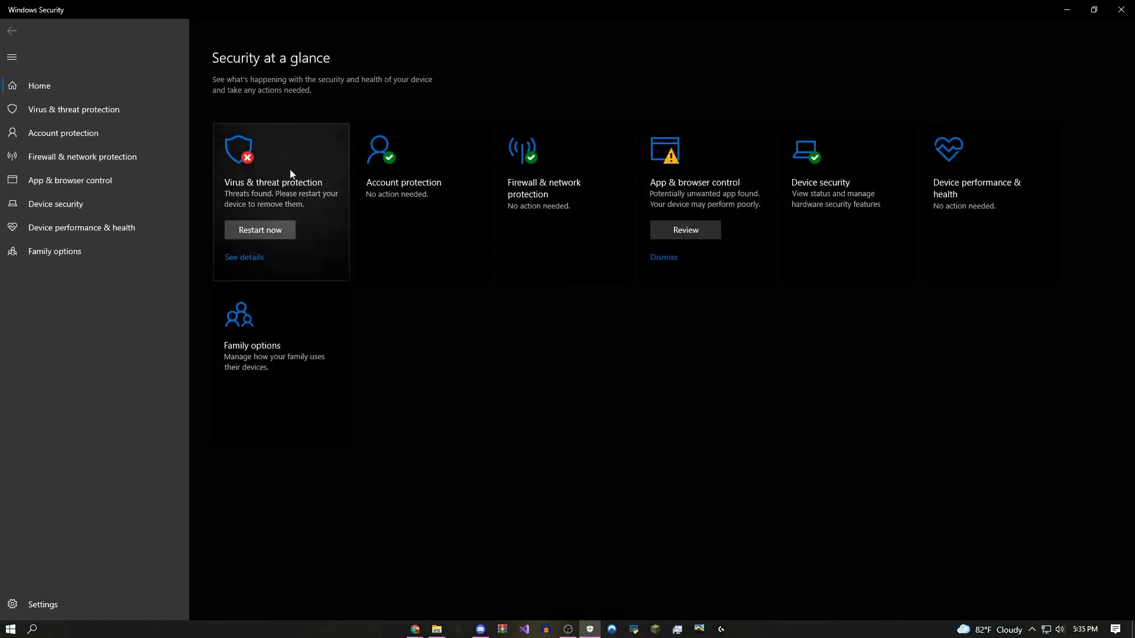
- Check Virus & threat protection's Manage settings for real-time protection, then close Windows Security
{"action": "left_click", "coordinate": [278, 191]}
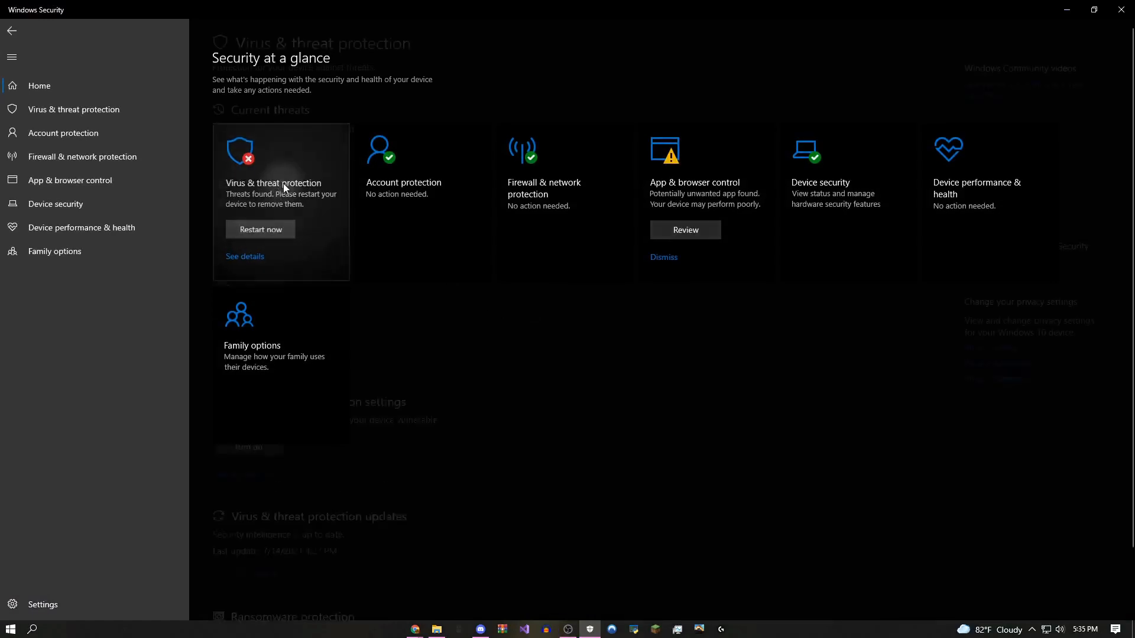
{"action": "left_click", "coordinate": [253, 457]}
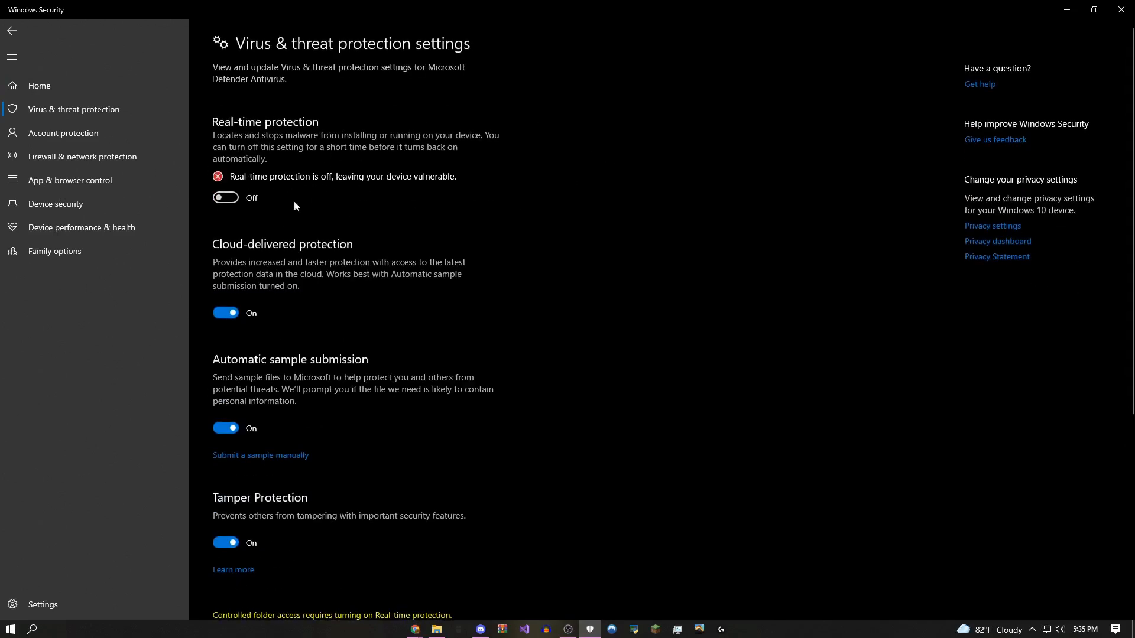
{"action": "scroll", "coordinate": [273, 556], "scroll_direction": "down", "scroll_amount": 5}
{"action": "scroll", "coordinate": [333, 482], "scroll_direction": "up", "scroll_amount": 3}
{"action": "scroll", "coordinate": [329, 504], "scroll_direction": "up", "scroll_amount": 2}
{"action": "left_click", "coordinate": [1122, 10]}
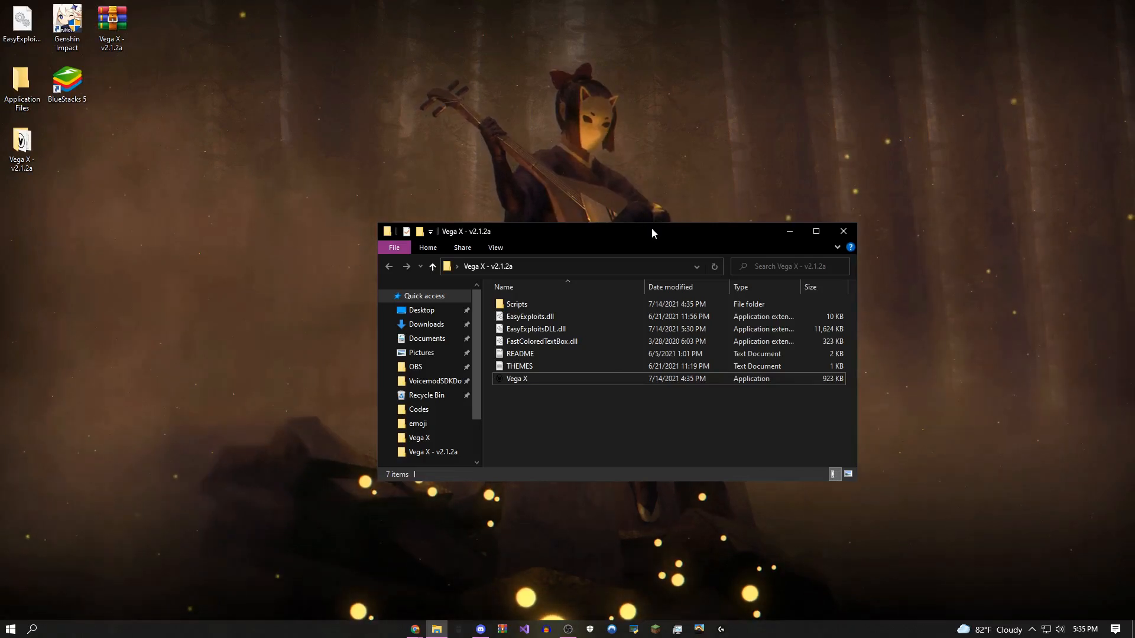
- Open the README text file from the Vega X folder in Notepad
{"action": "left_click_drag", "start_coordinate": [652, 229], "coordinate": [654, 186]}
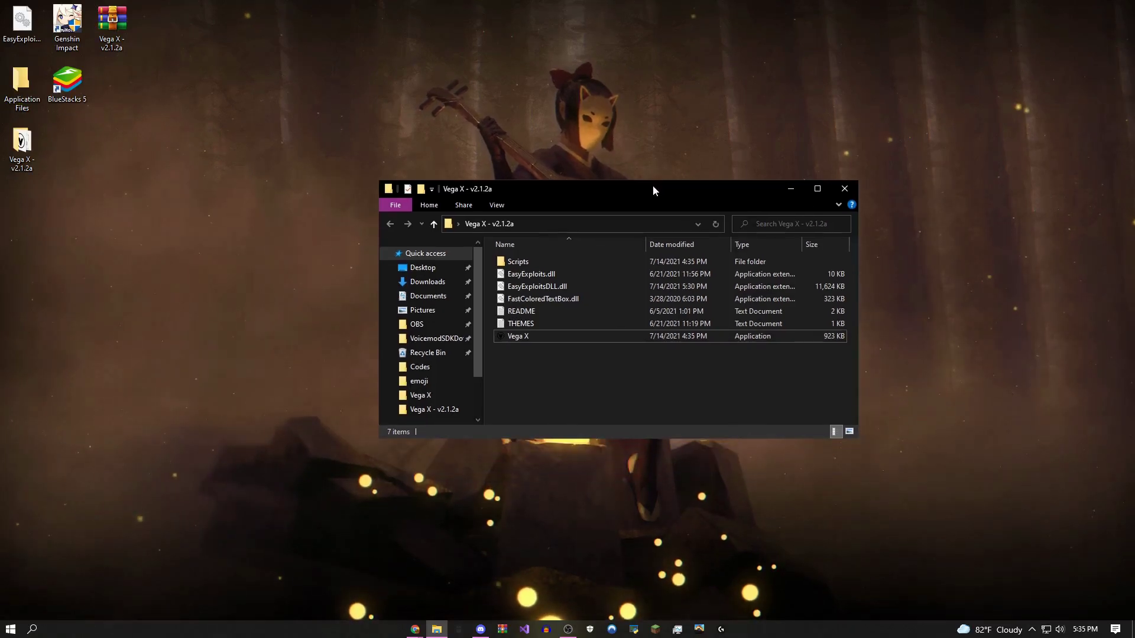
{"action": "double_click", "coordinate": [568, 310]}
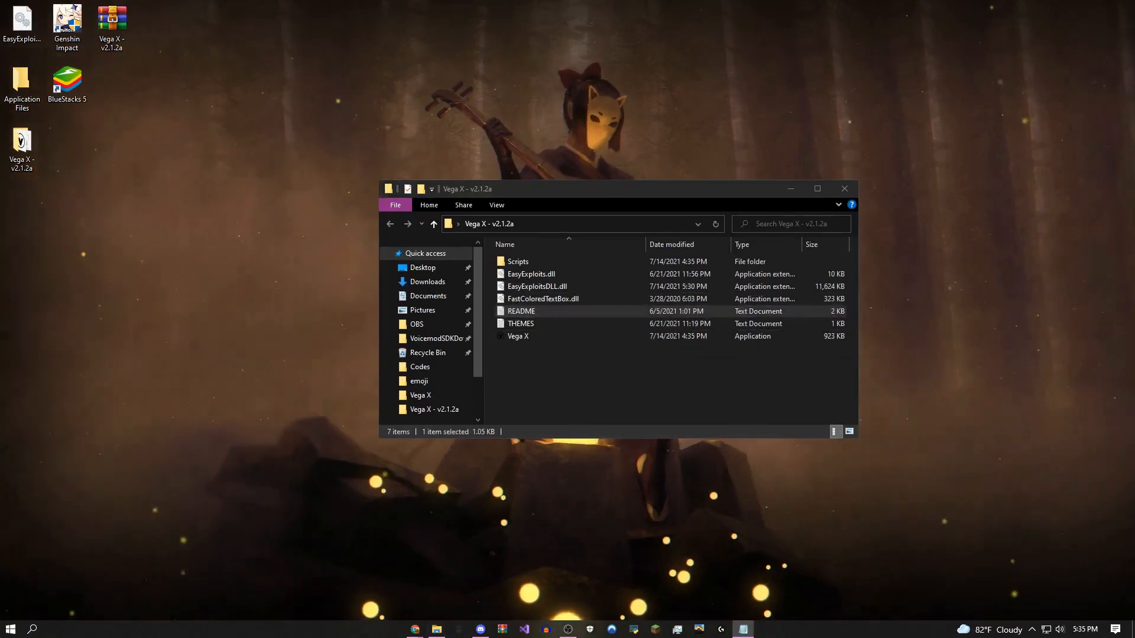
{"action": "left_click_drag", "start_coordinate": [621, 69], "coordinate": [596, 194]}
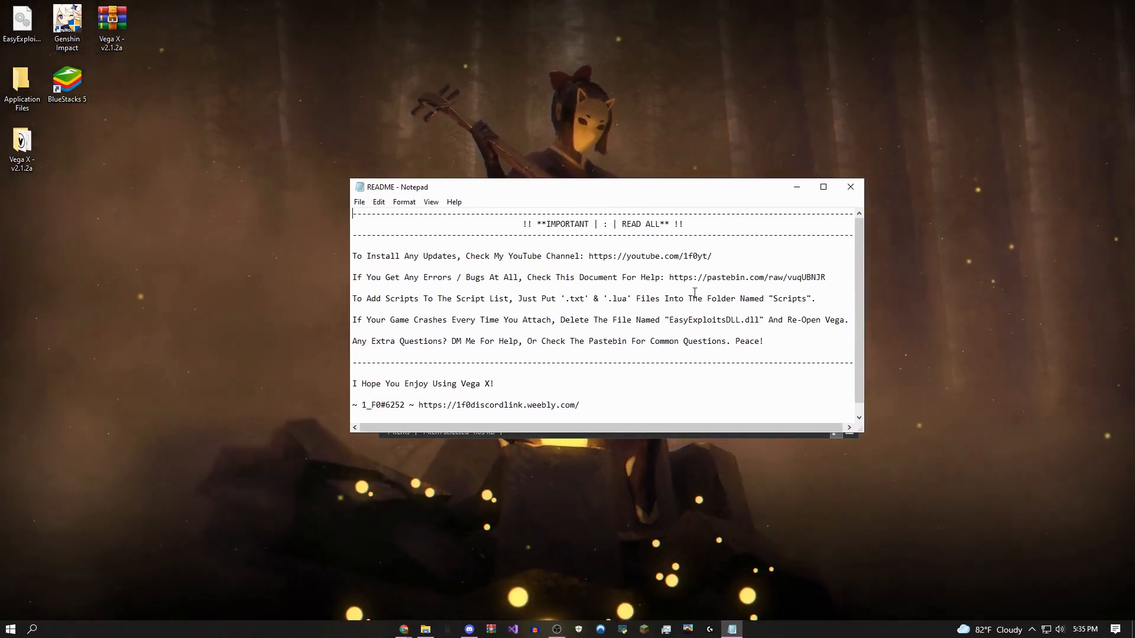
- Highlight the README's pastebin help link for errors, then close the README back to the Vega X folder
{"action": "left_click_drag", "start_coordinate": [724, 279], "coordinate": [826, 278]}
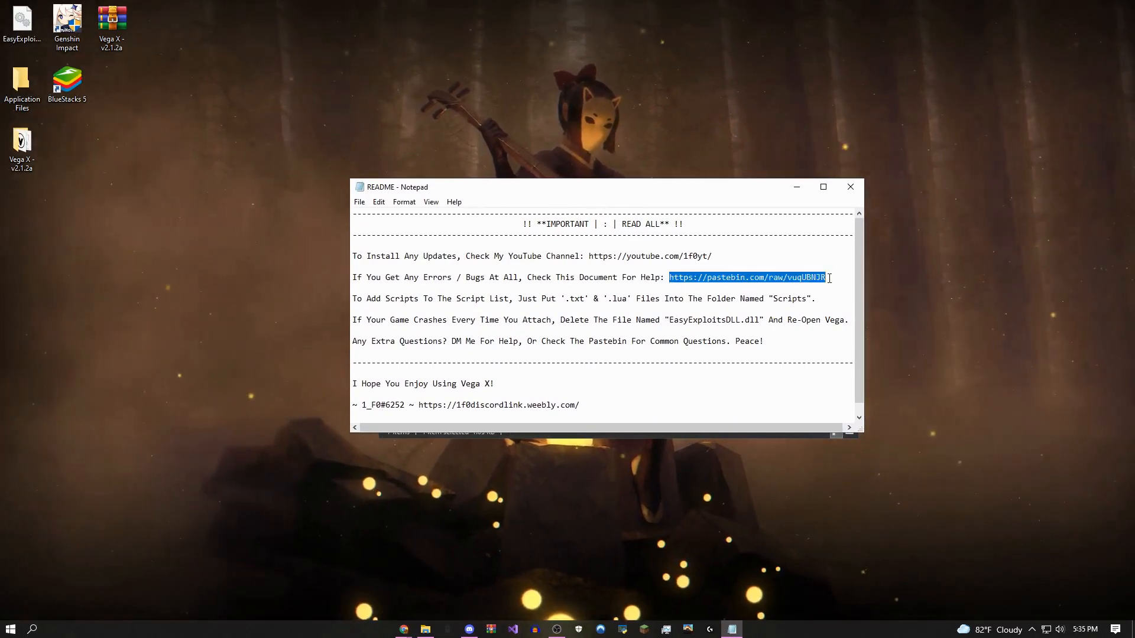
{"action": "left_click", "coordinate": [829, 277]}
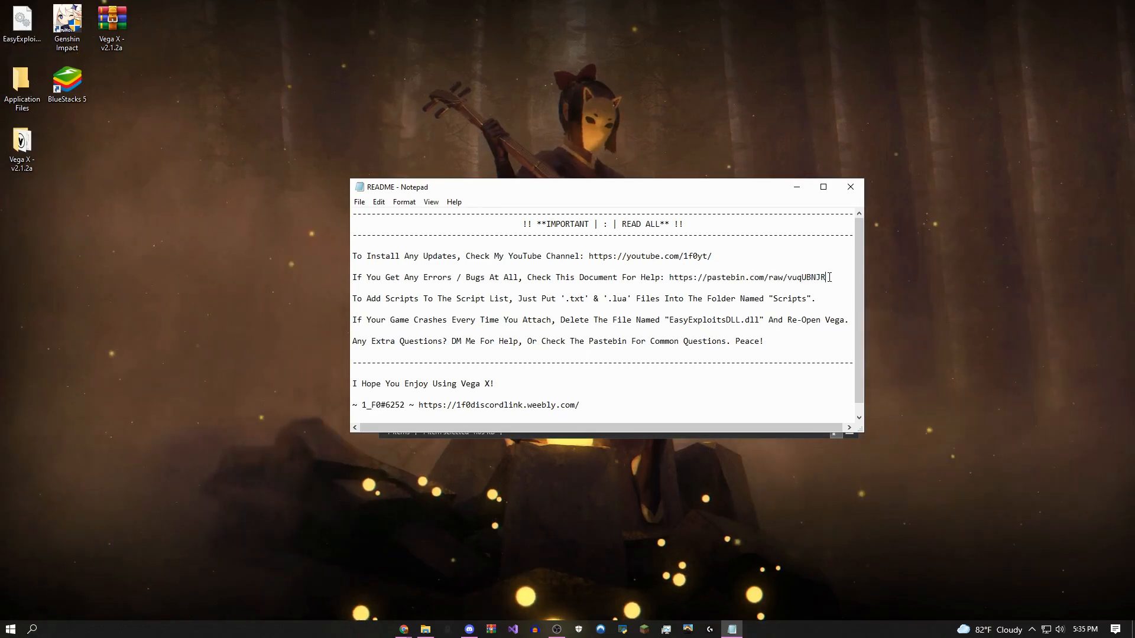
{"action": "left_click", "coordinate": [851, 188]}
{"action": "left_click_drag", "start_coordinate": [709, 188], "coordinate": [731, 225]}
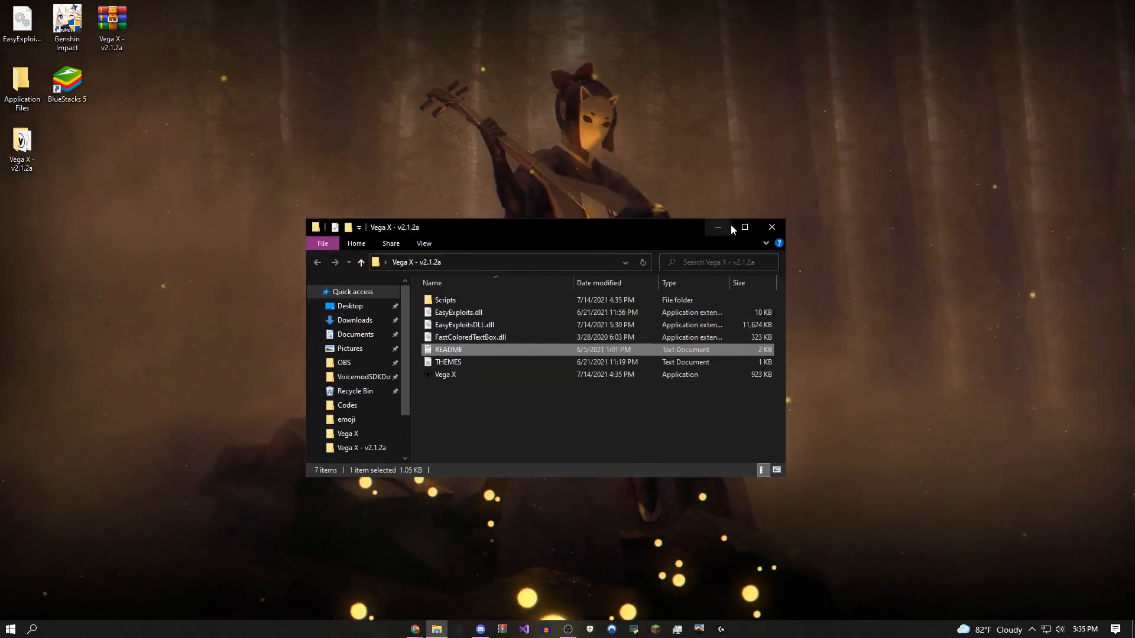
- Read the THEMES custom UI theme instructions in Notepad, then close them
{"action": "double_click", "coordinate": [497, 362]}
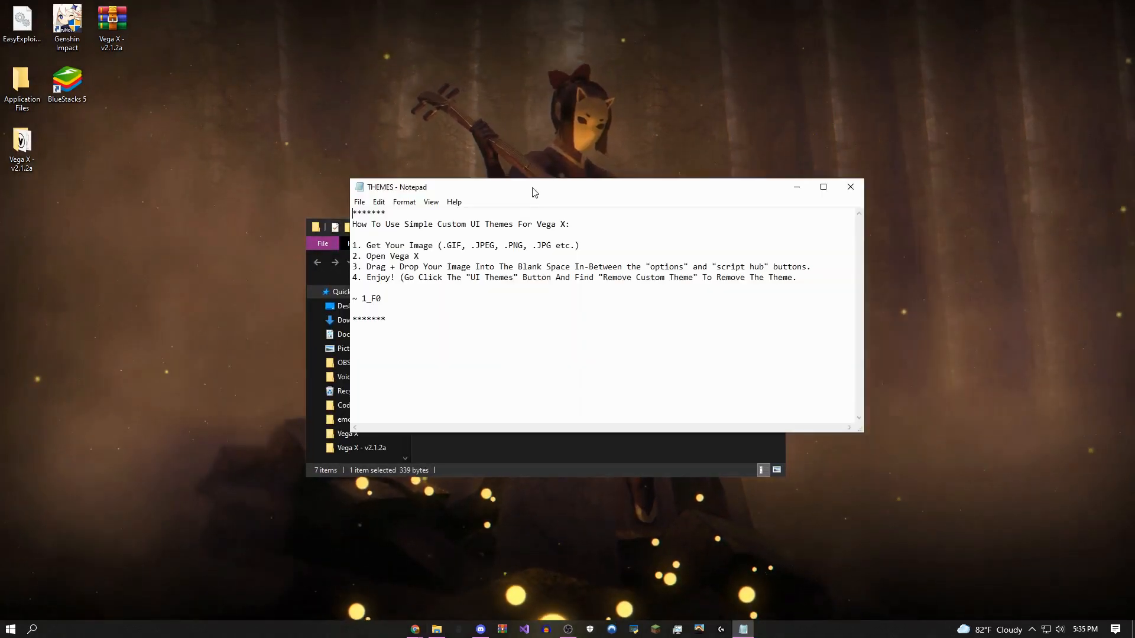
{"action": "left_click_drag", "start_coordinate": [571, 197], "coordinate": [512, 238]}
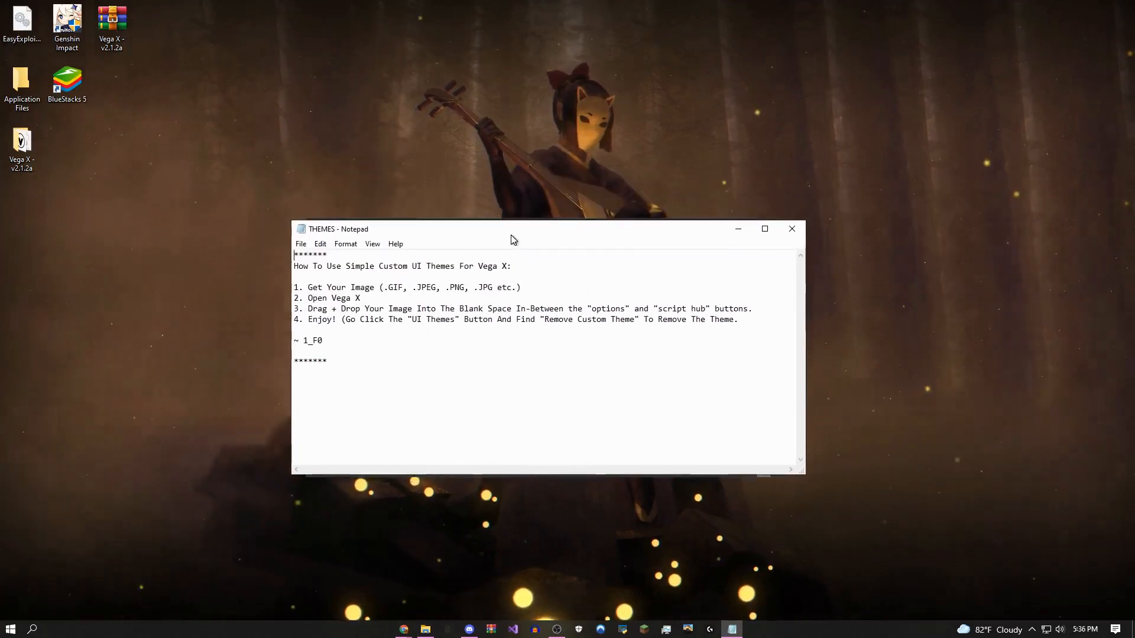
{"action": "left_click", "coordinate": [792, 228]}
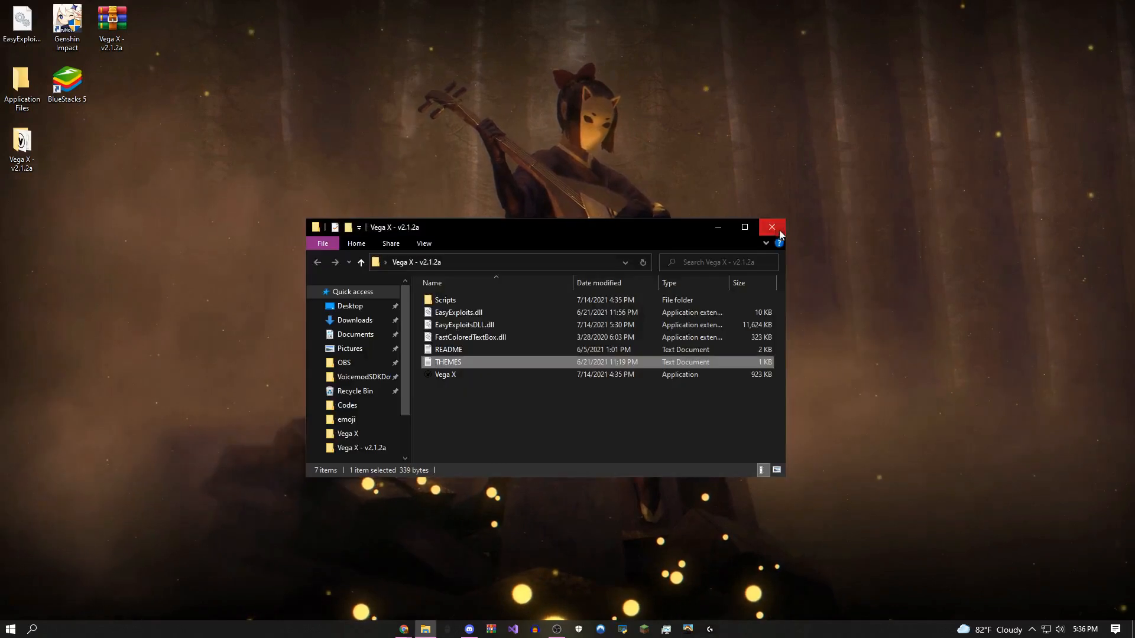